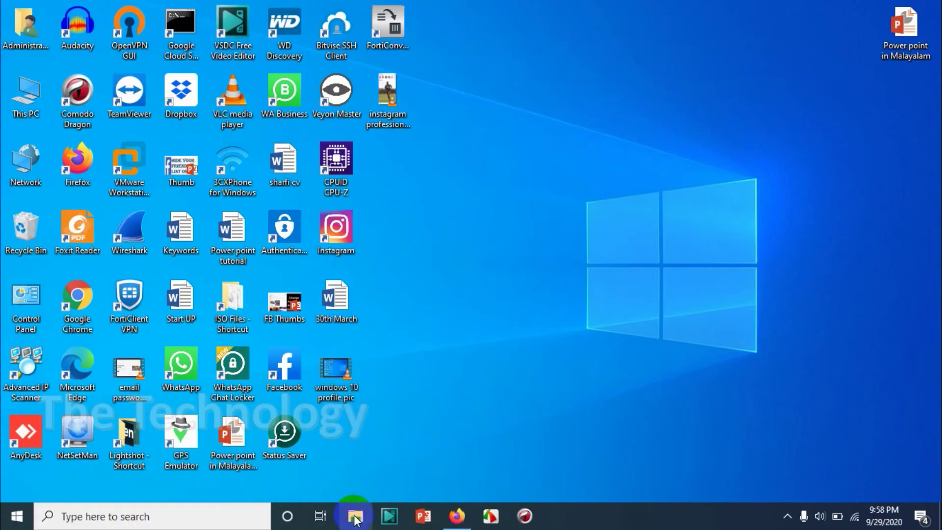
- Launch File Explorer and open the Downloads folder, showing its 18 items grouped by date
left_click(355, 517)
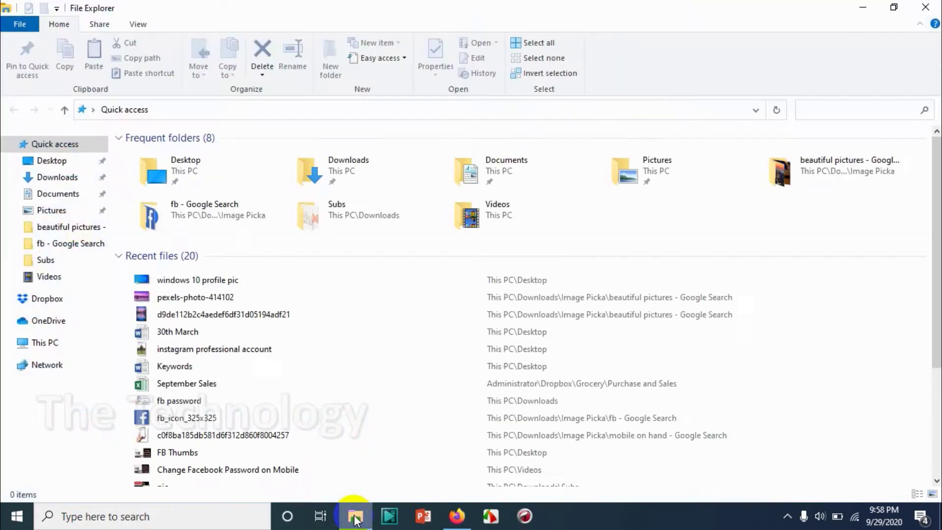
left_click(63, 180)
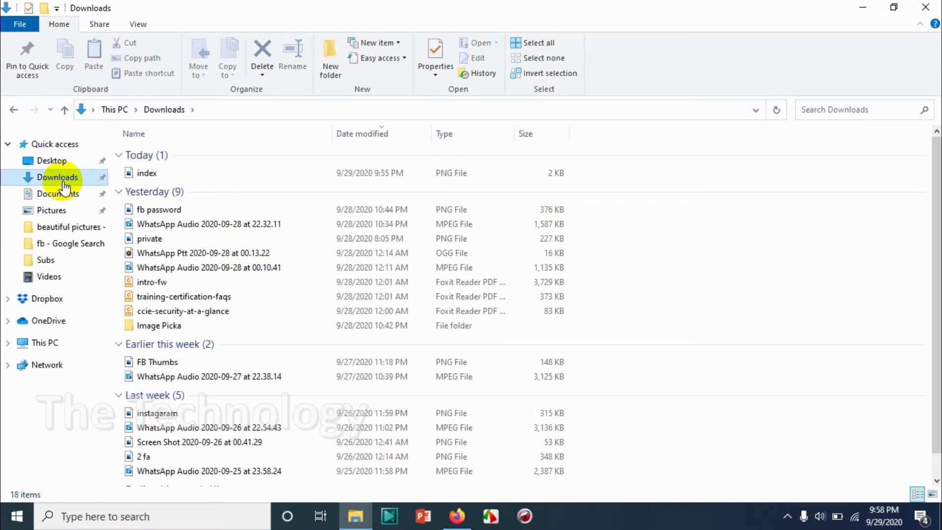
left_click(282, 133)
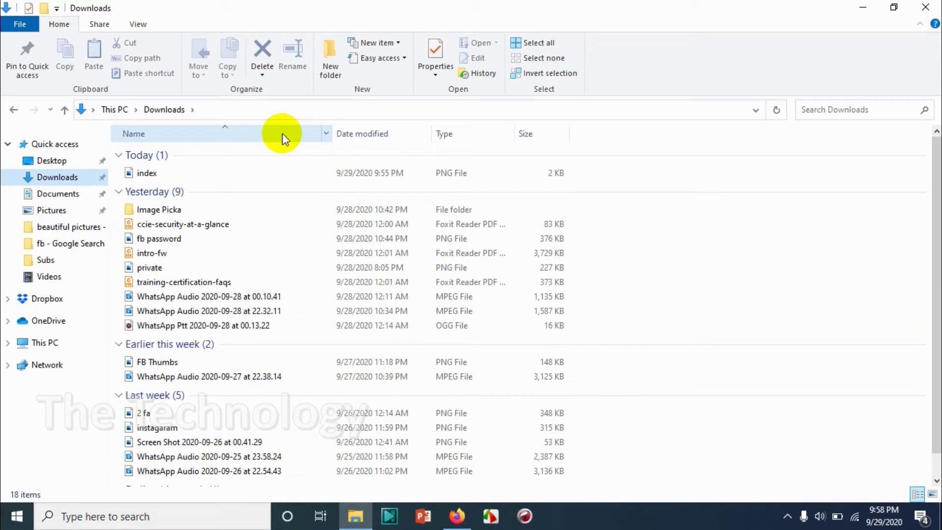
left_click(324, 134)
left_click(332, 152)
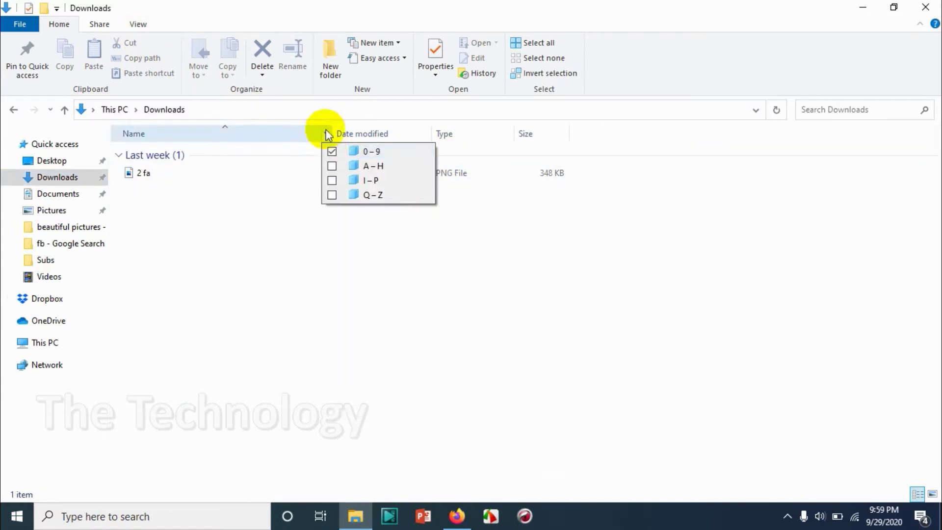
left_click(333, 165)
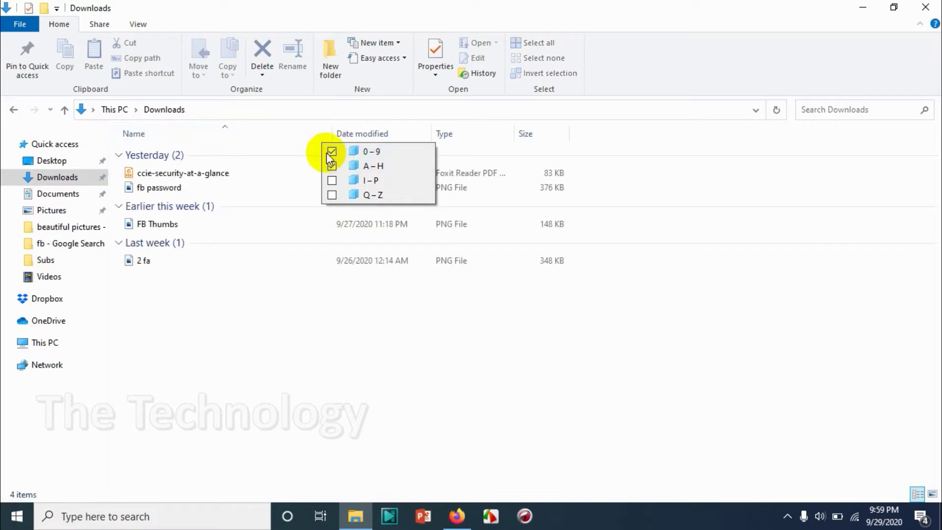
left_click(331, 151)
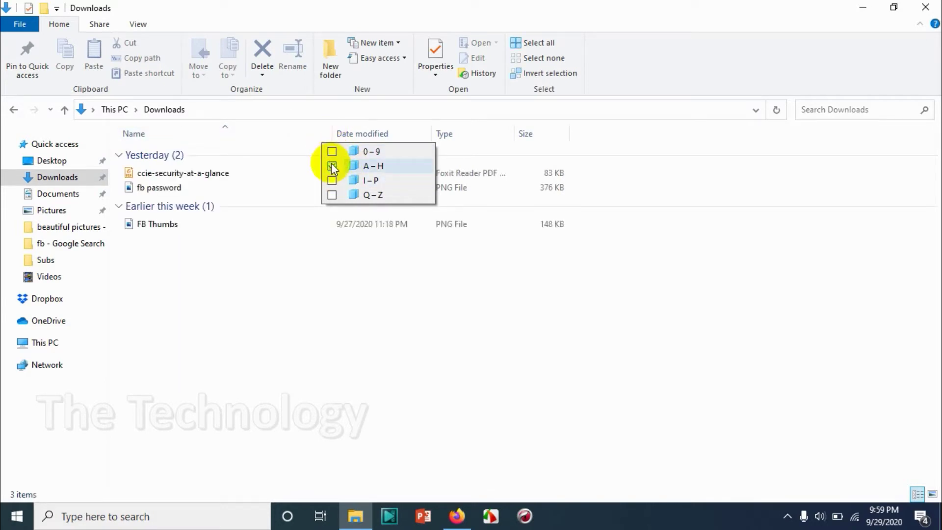
left_click(331, 164)
left_click(332, 180)
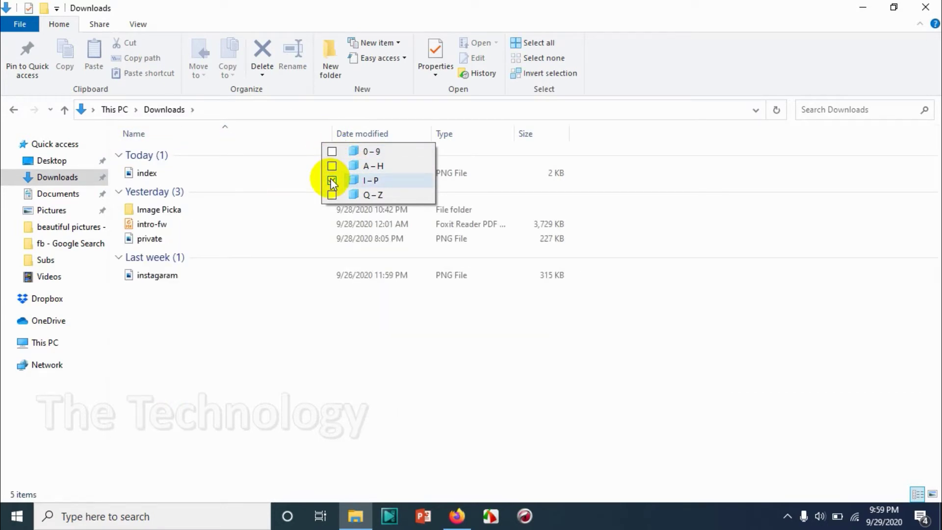
left_click(332, 180)
left_click(332, 195)
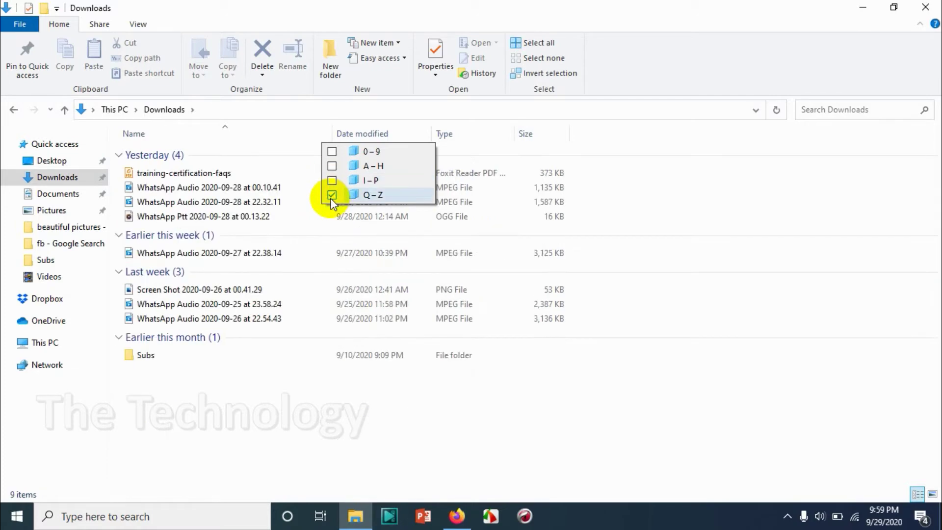
left_click(332, 166)
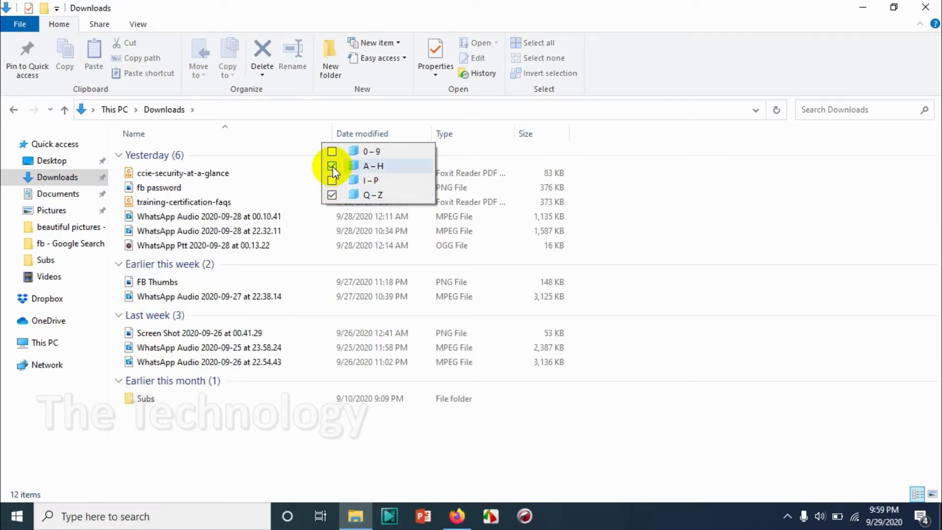
left_click(332, 166)
left_click(332, 180)
left_click(332, 186)
left_click(332, 195)
left_click(724, 198)
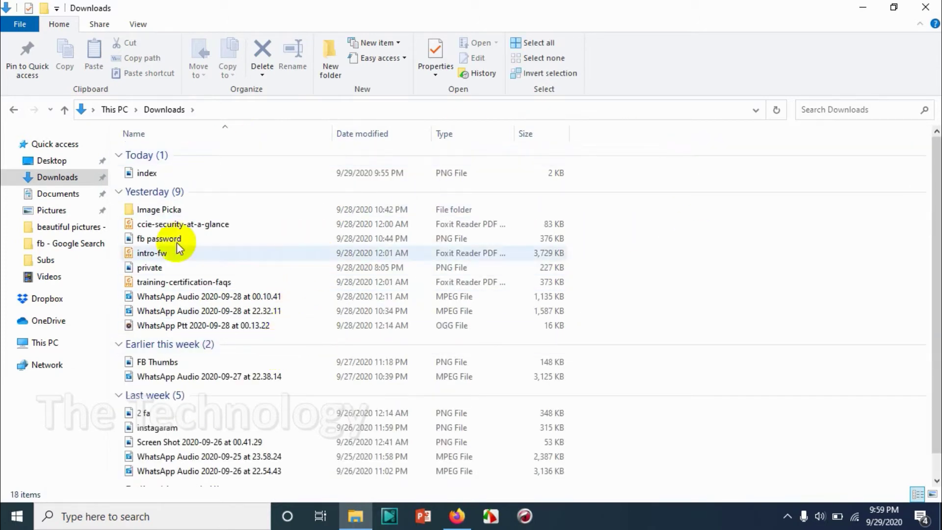
- Filter Downloads by date modified, trying September 29, 28 and finally 27 in the calendar
left_click(425, 134)
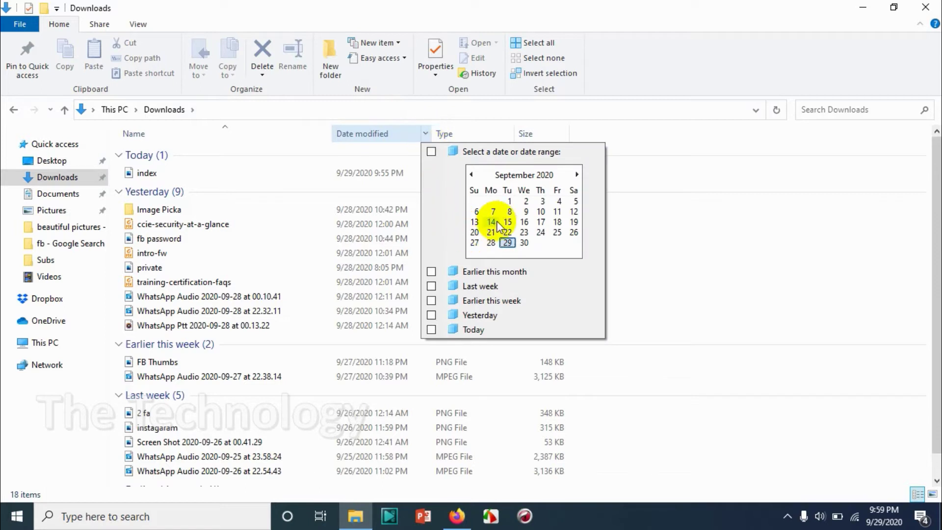
left_click(508, 242)
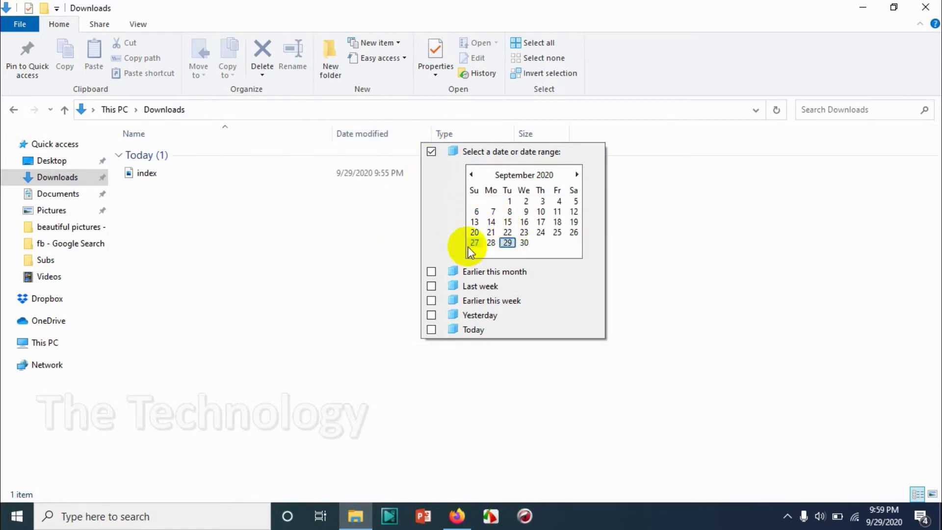
left_click(491, 243)
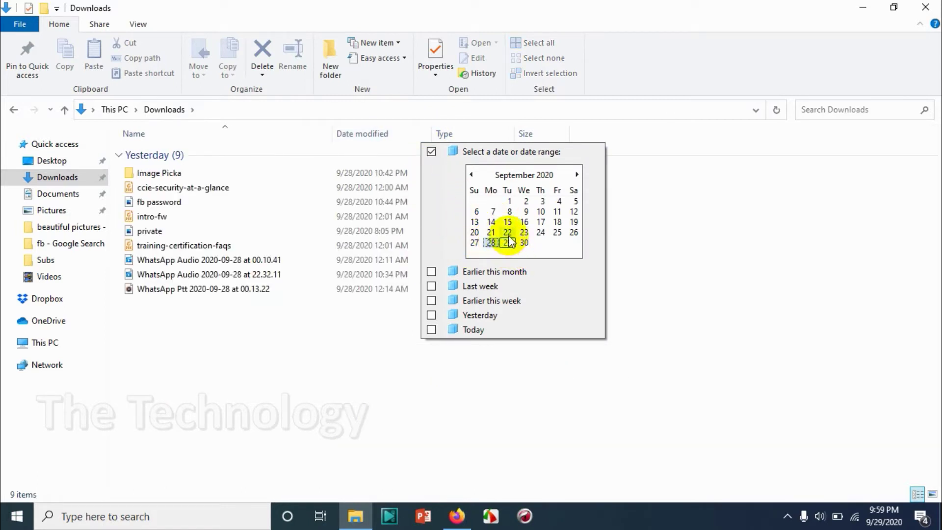
left_click(507, 242)
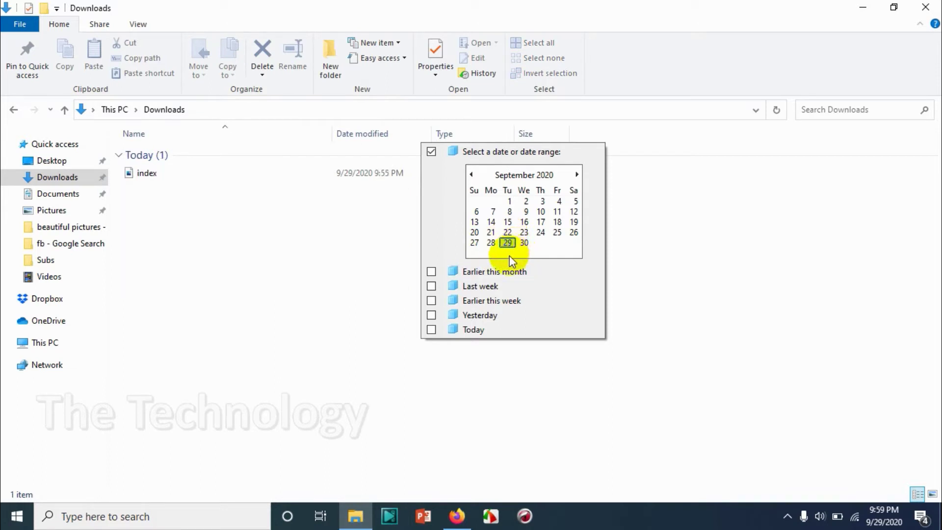
left_click(492, 242)
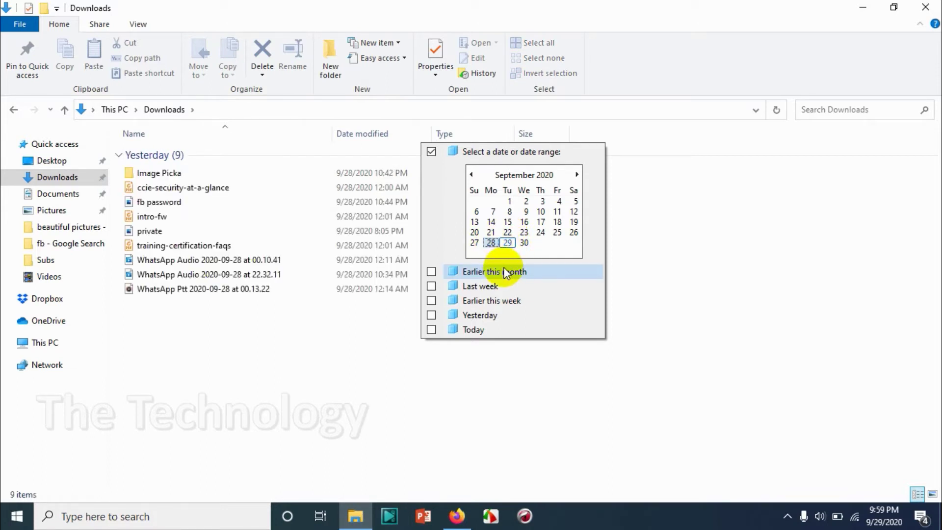
left_click(474, 242)
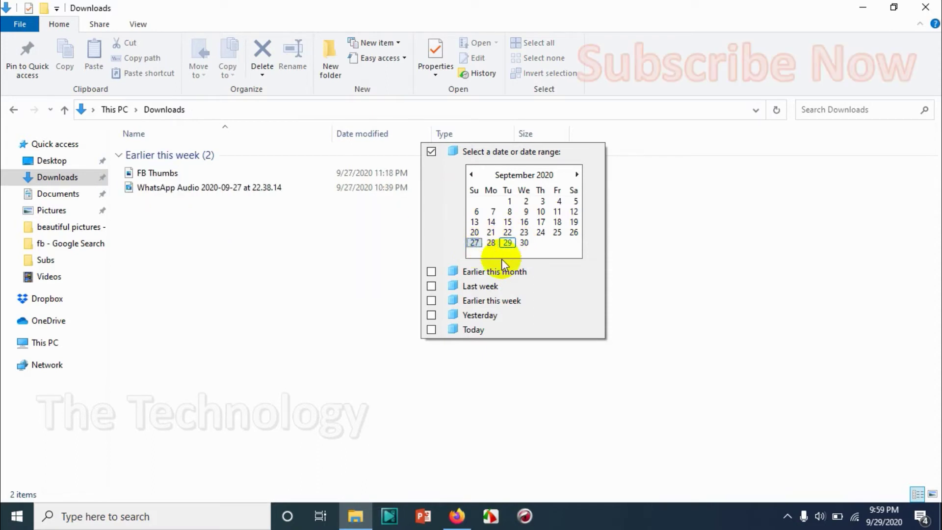
- Try the Earlier this month, Last week and Earlier this week date groups, then clear them
left_click(431, 271)
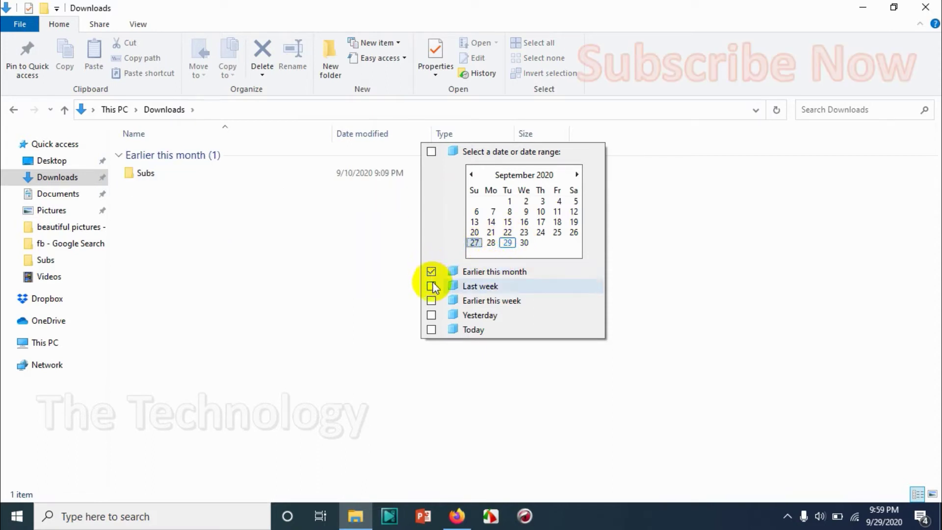
left_click(430, 286)
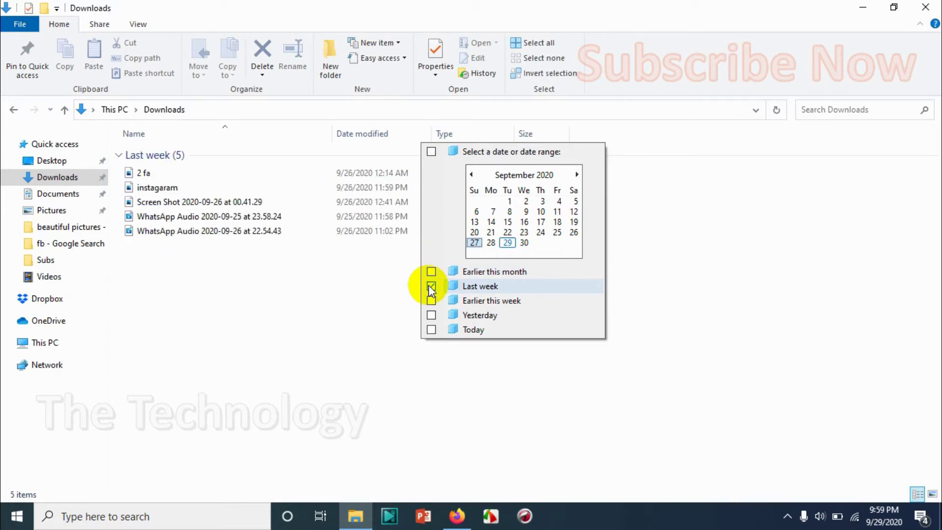
left_click(431, 300)
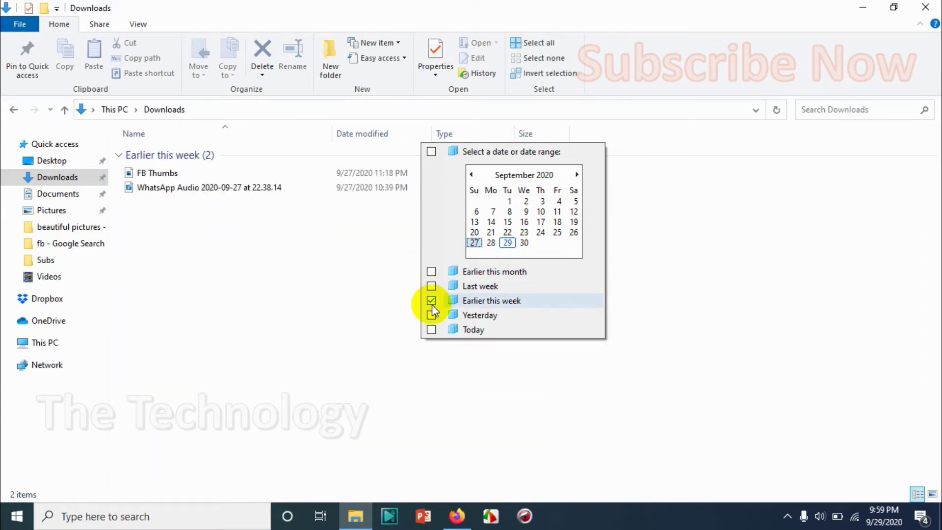
left_click(432, 300)
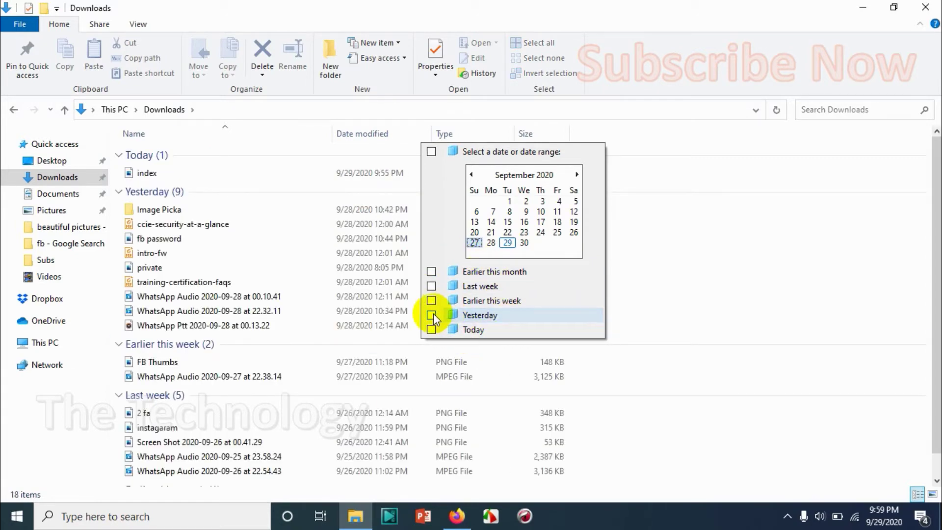
- Filter by September 21, then 29, then the range 21–23, and finally clear the date filter
left_click(432, 152)
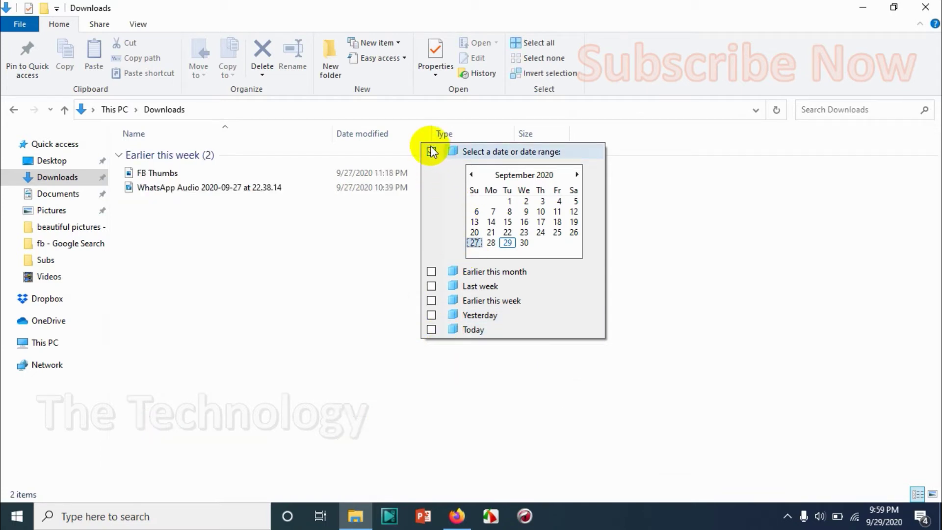
left_click(492, 231)
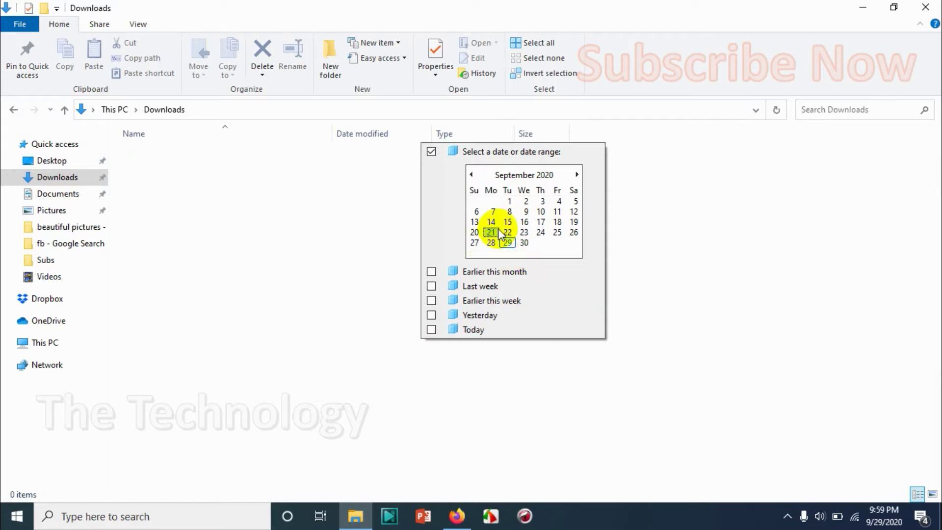
left_click(507, 242)
left_click(492, 232)
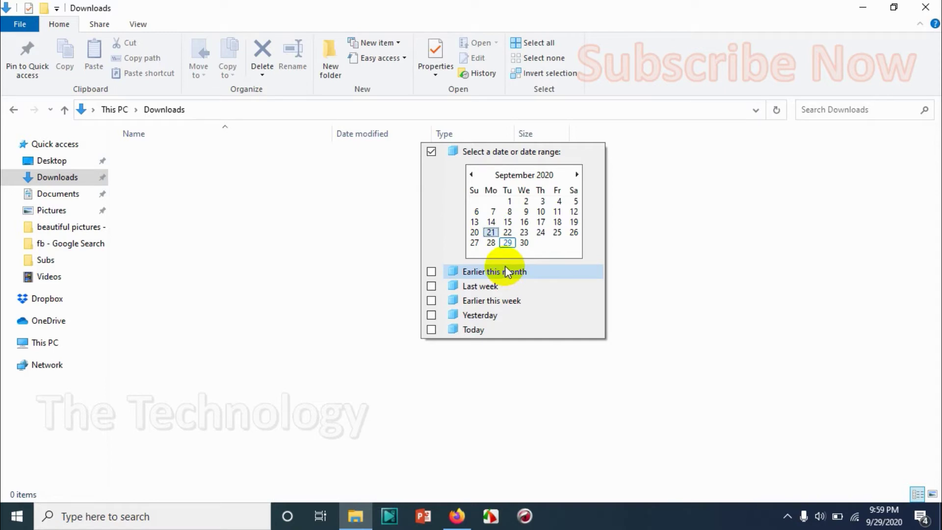
left_click_drag(492, 232, 511, 243)
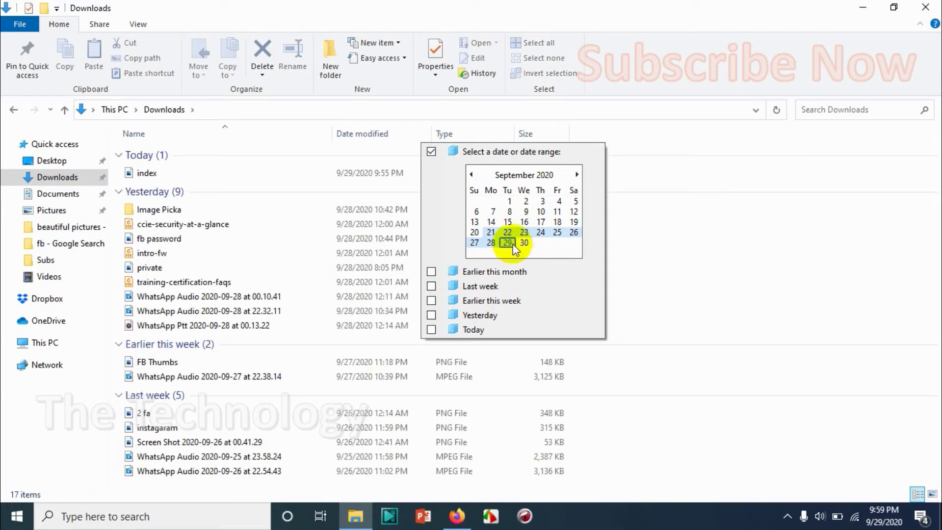
left_click(432, 151)
left_click(729, 222)
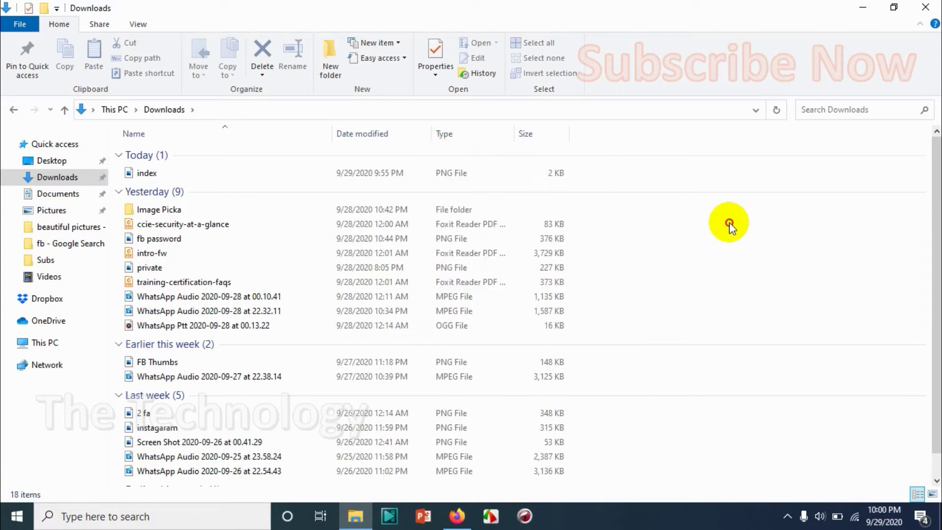
left_click(425, 134)
left_click(425, 136)
left_click(422, 135)
left_click(510, 134)
left_click(510, 134)
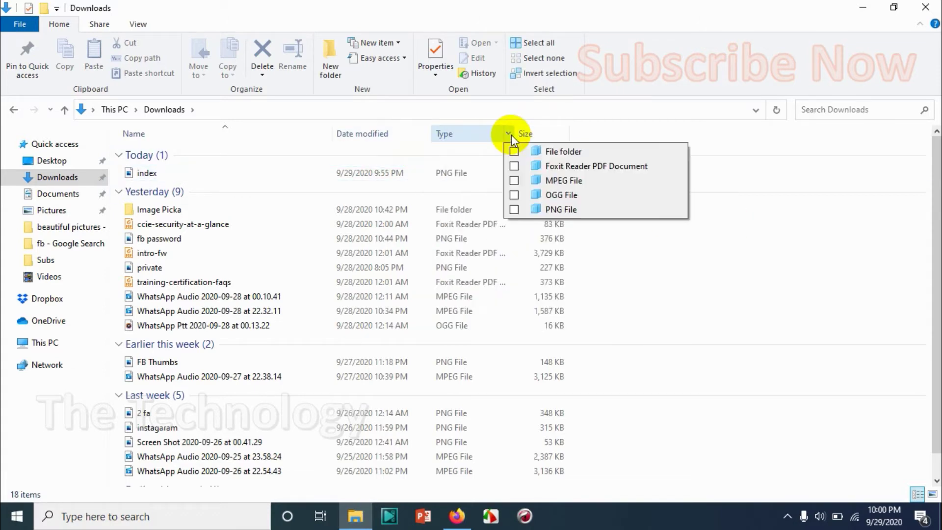
left_click(535, 151)
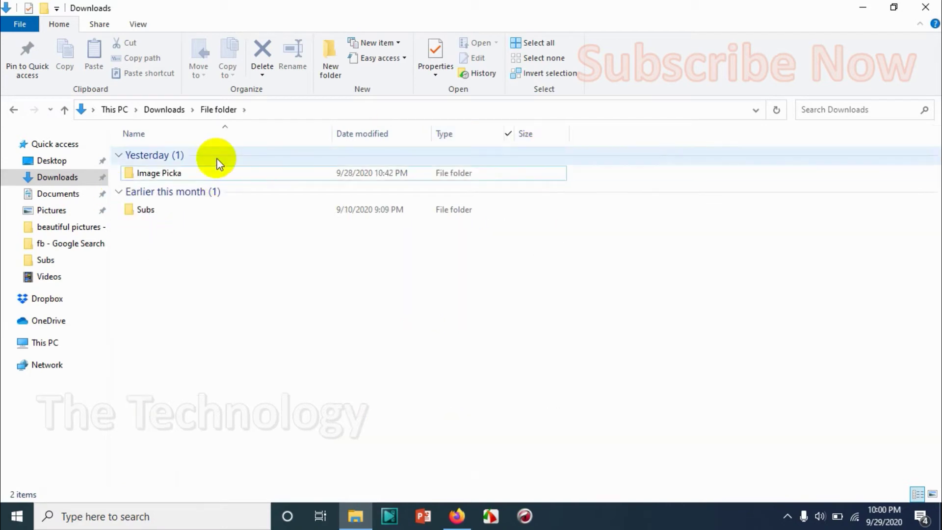
left_click(512, 130)
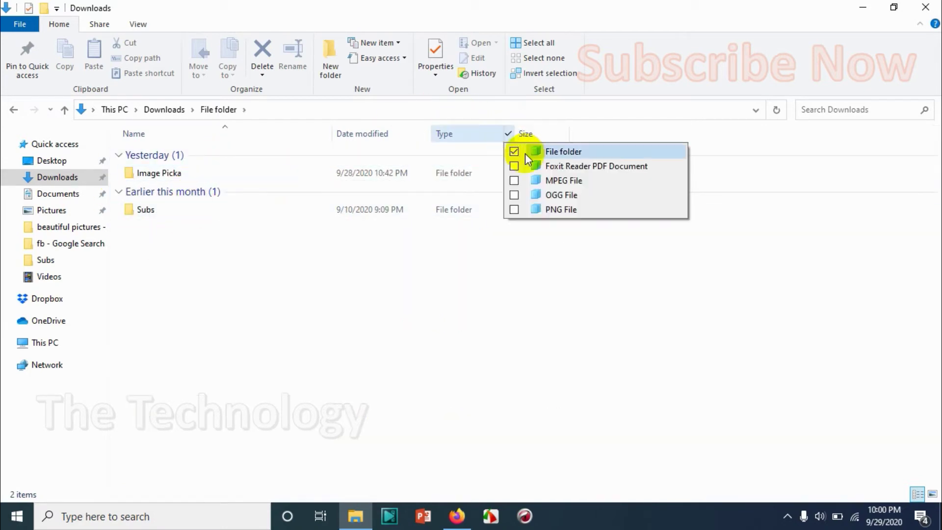
left_click(534, 164)
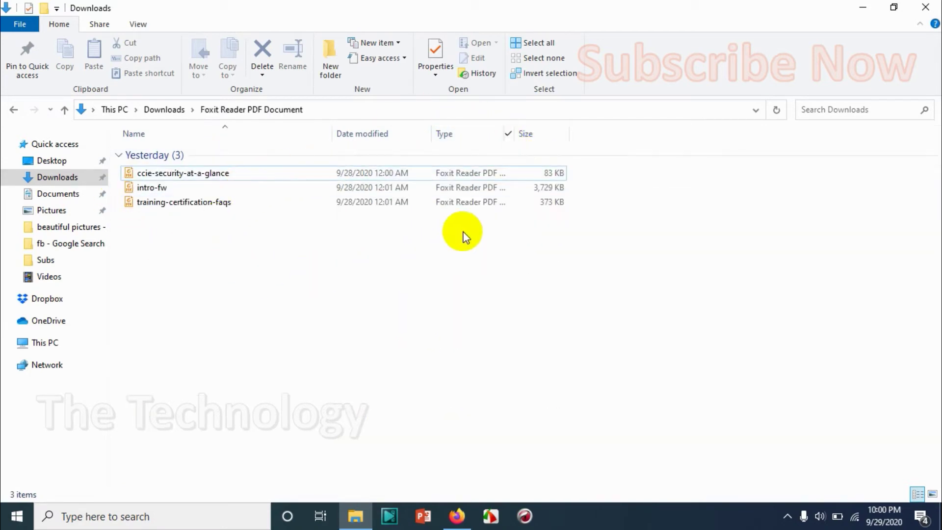
left_click(508, 135)
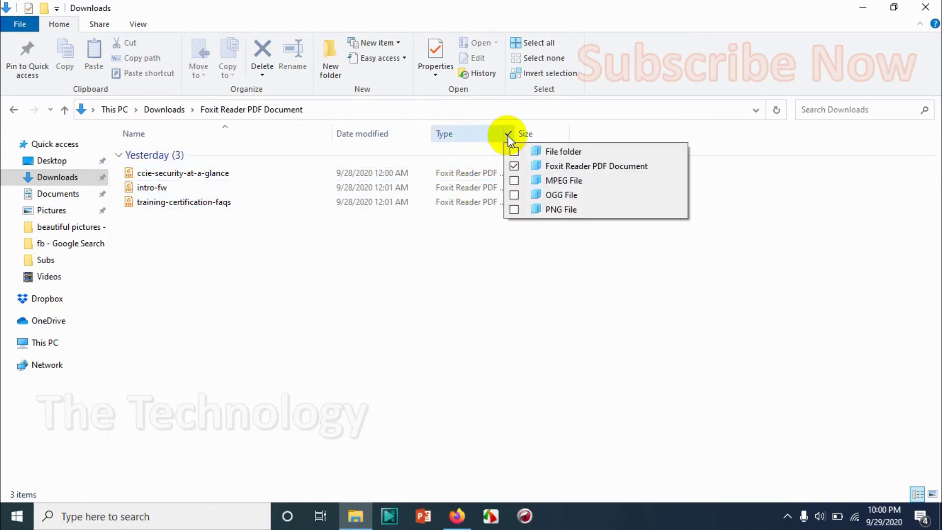
left_click(514, 167)
left_click(513, 181)
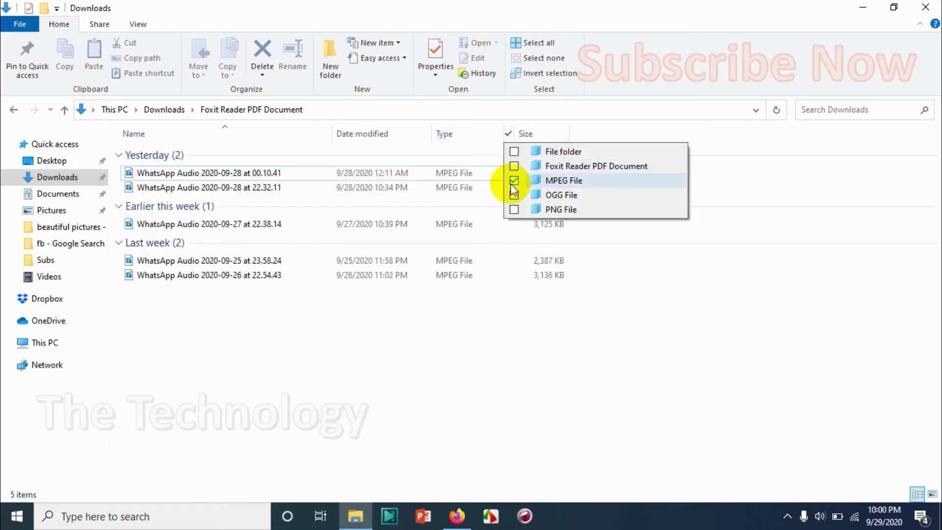
left_click(513, 180)
left_click(514, 209)
left_click(514, 209)
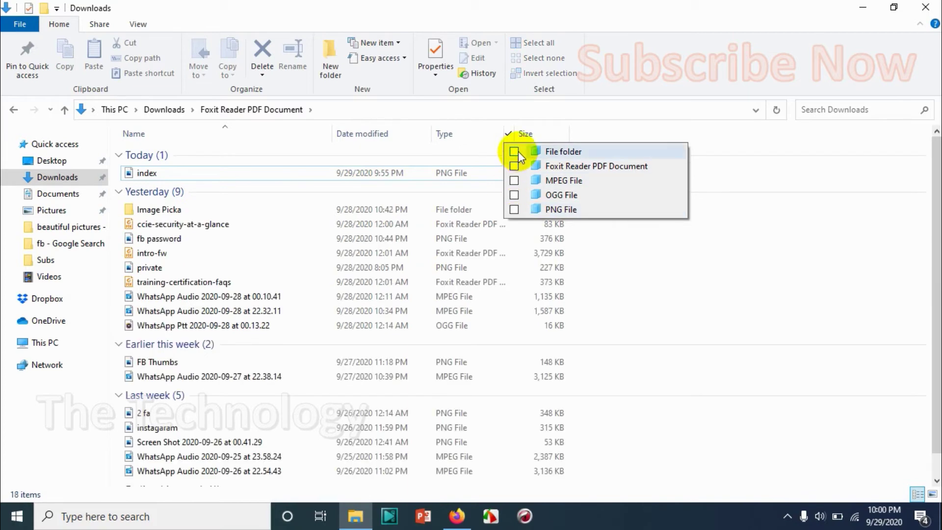
left_click(508, 133)
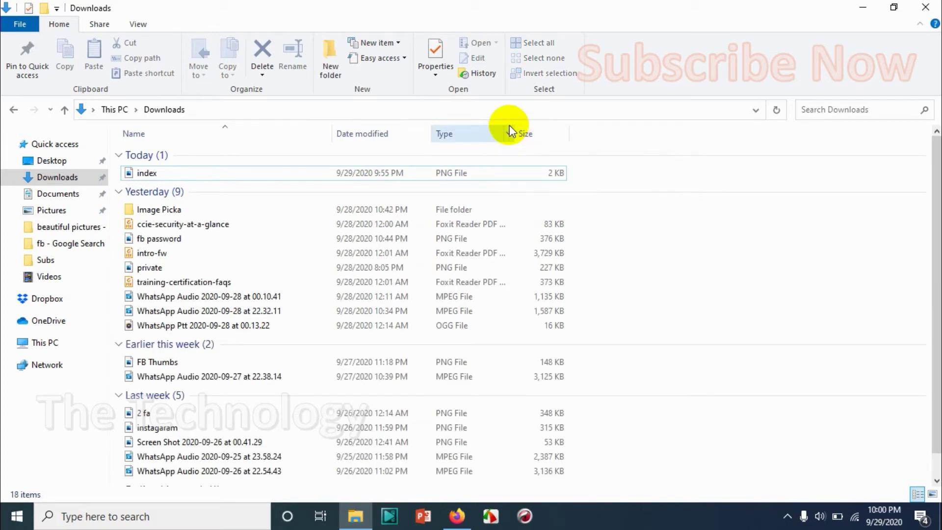
- Try the Tiny, Small, Medium and Unspecified size filters, unchecking each so all 18 items remain
left_click(563, 134)
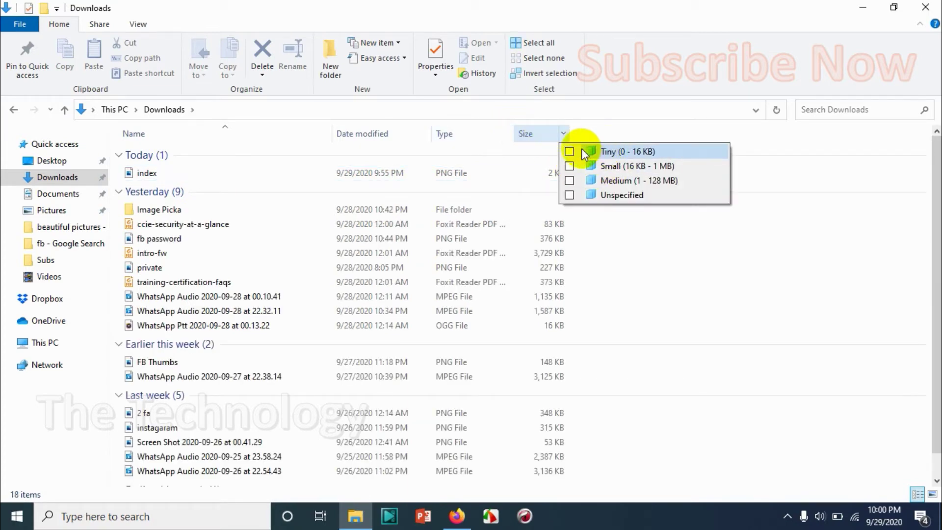
left_click(574, 150)
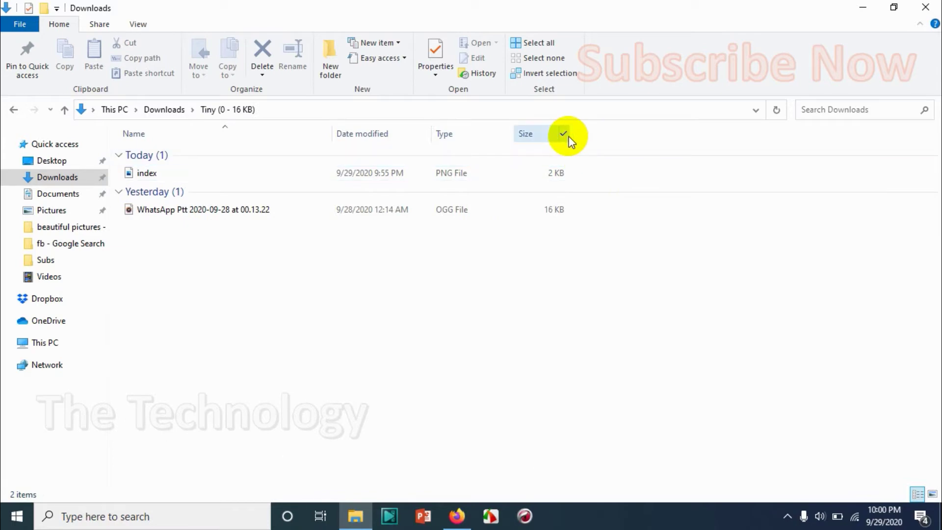
left_click(569, 136)
left_click(569, 155)
left_click(570, 167)
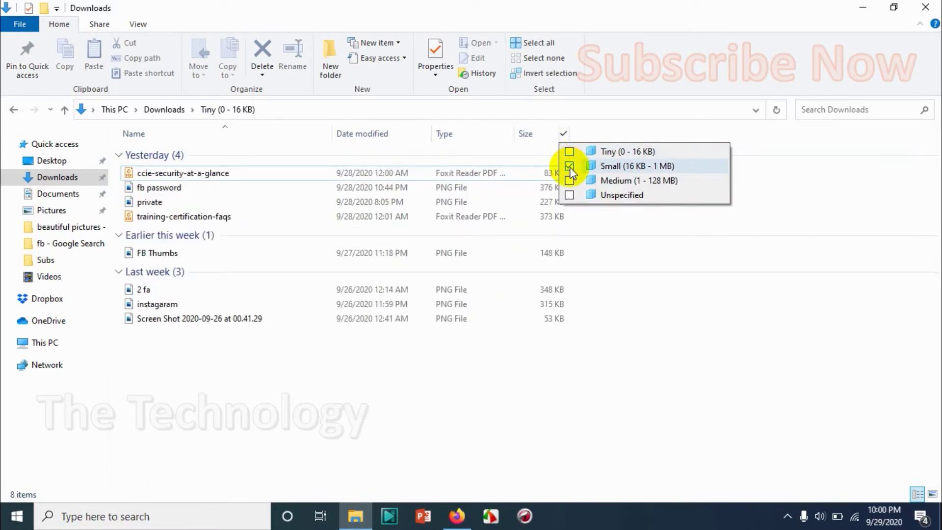
left_click(571, 167)
left_click(568, 181)
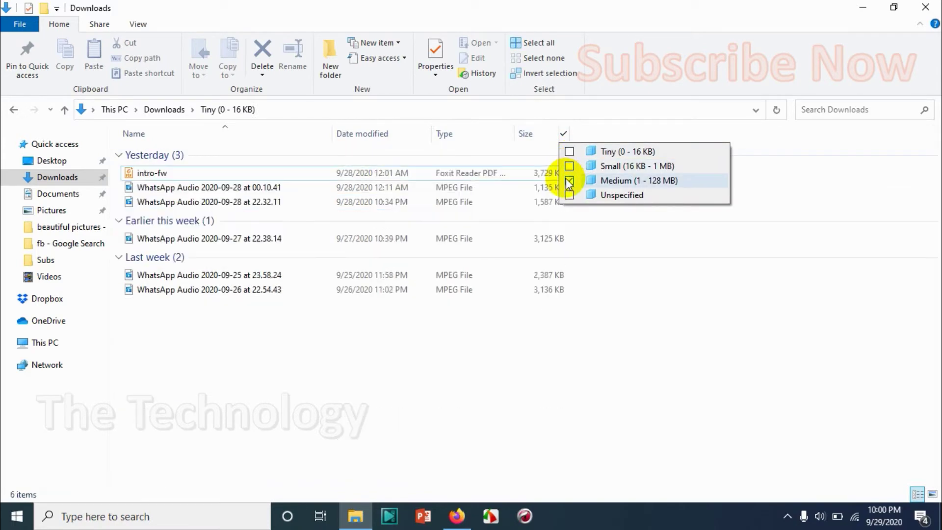
left_click(569, 180)
left_click(569, 195)
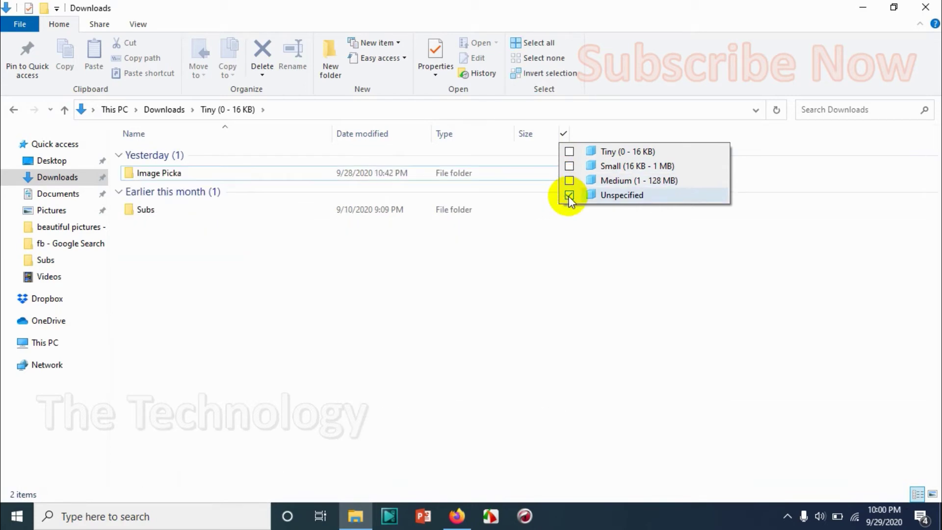
left_click(569, 195)
left_click(565, 133)
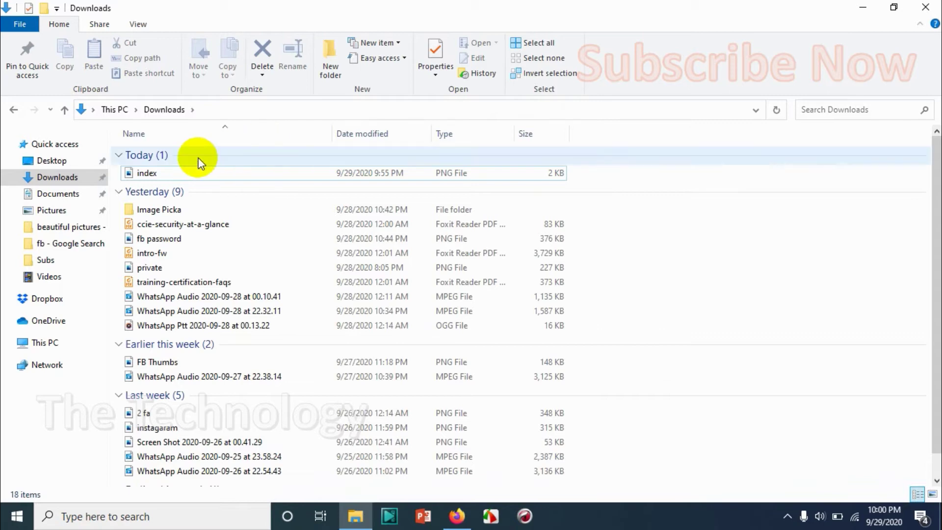
- On the View tab, review Sort by, group by Name, then regroup by Date modified
left_click(139, 25)
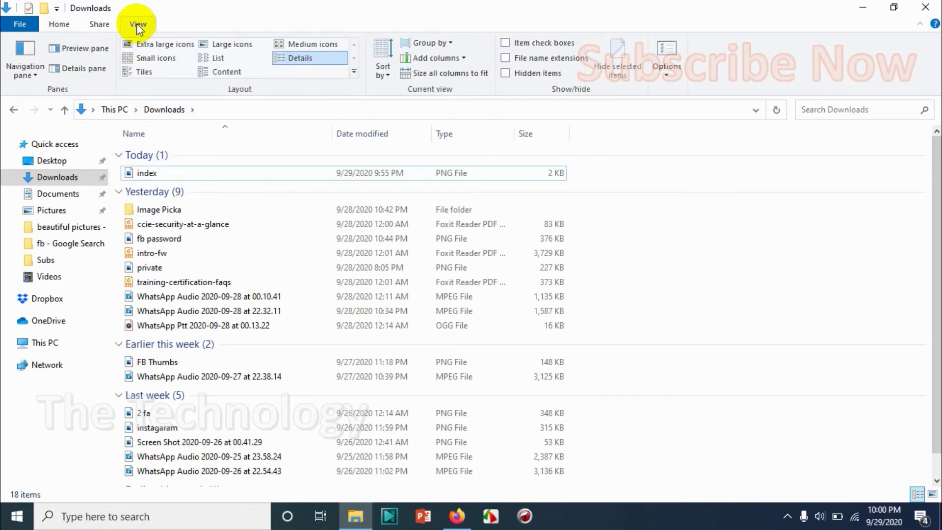
left_click(382, 72)
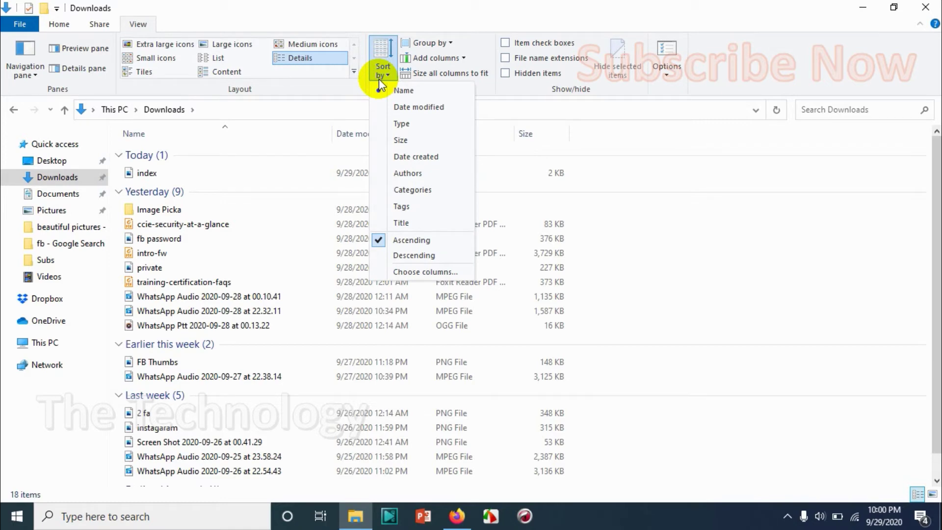
left_click(378, 76)
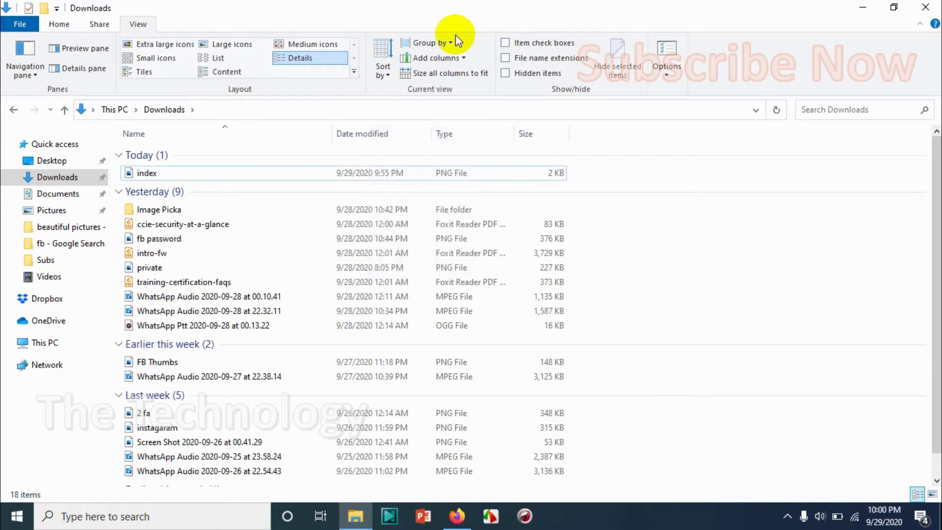
left_click(452, 39)
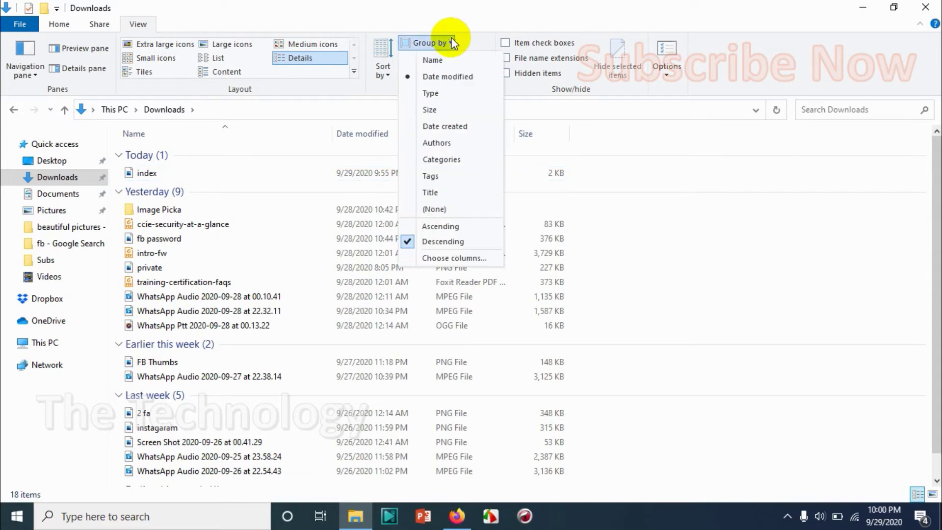
left_click(442, 64)
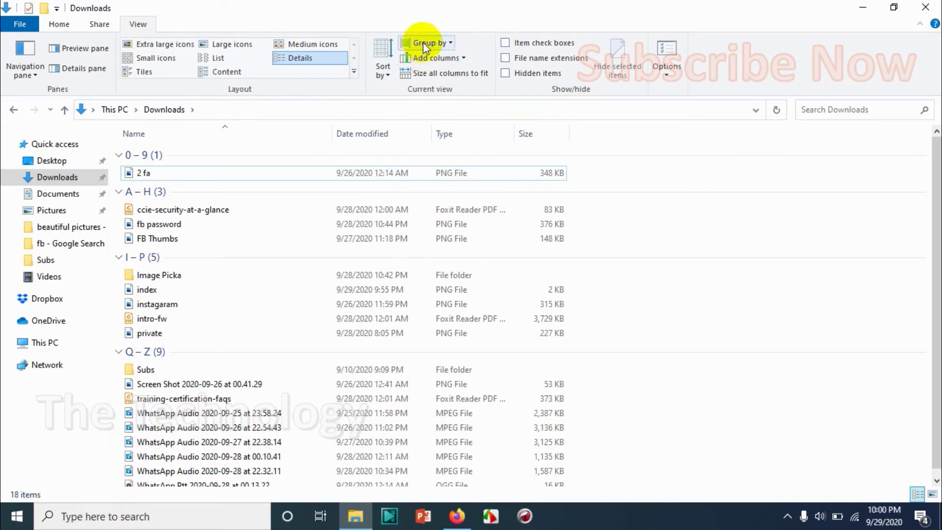
left_click(423, 43)
left_click(438, 74)
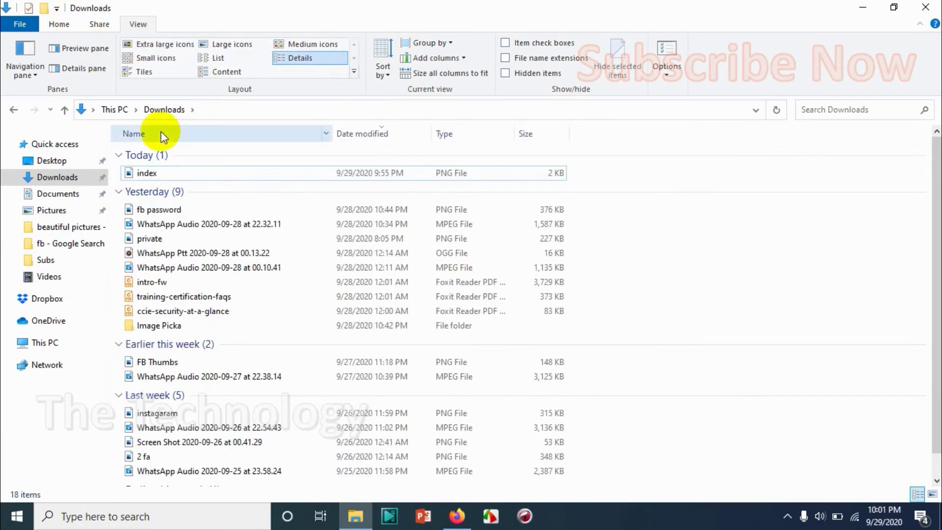
left_click(316, 46)
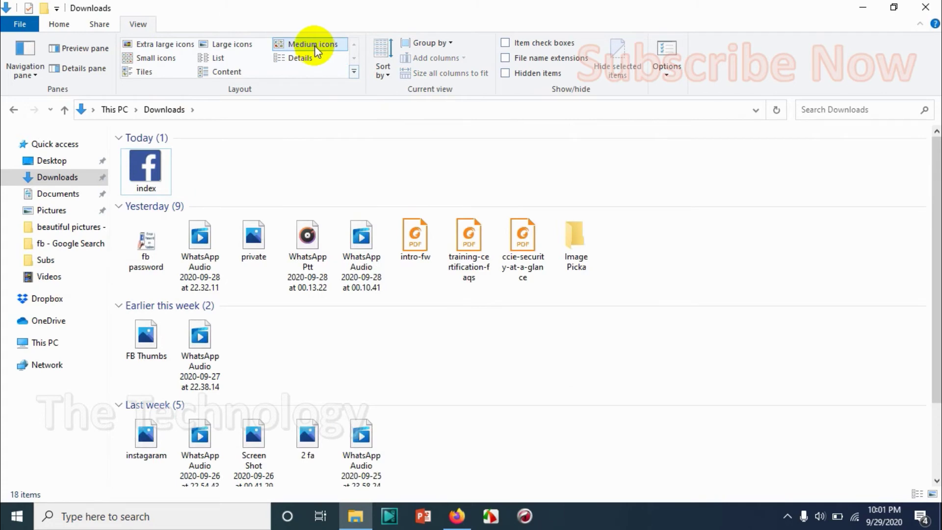
left_click(246, 70)
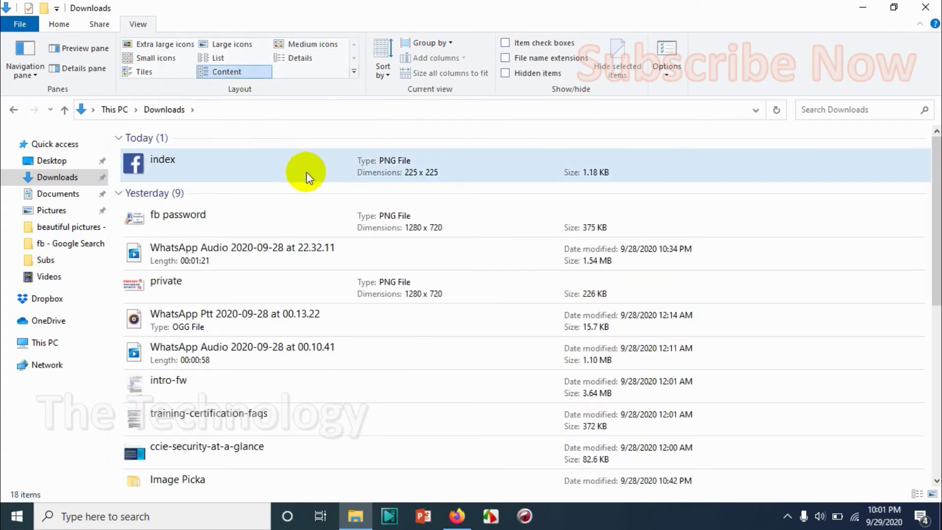
left_click(231, 56)
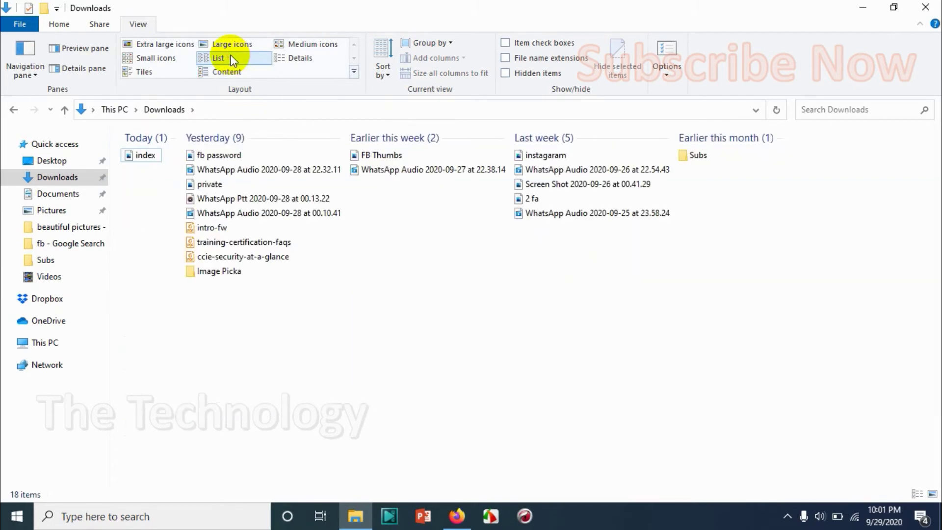
left_click(221, 44)
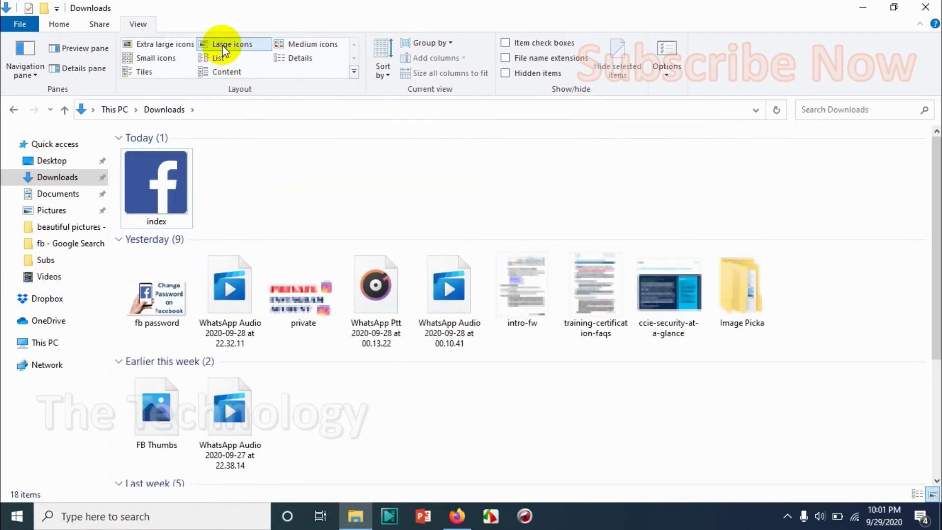
left_click(140, 73)
left_click(142, 60)
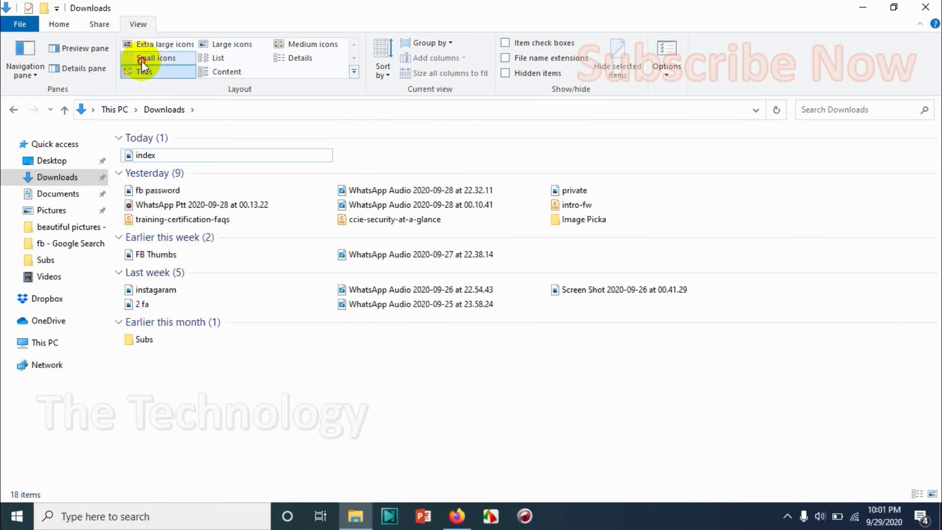
left_click(170, 46)
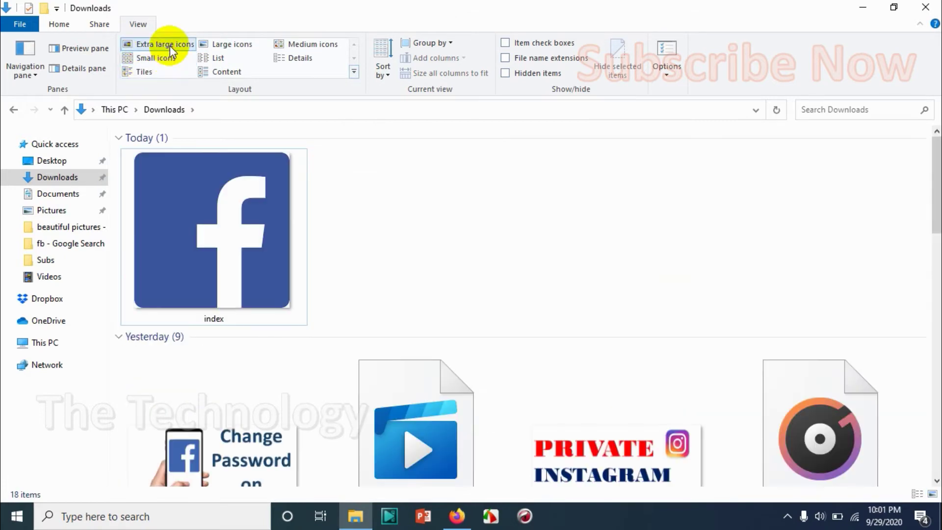
left_click(211, 45)
- Return to Details view and sort the files by Name, descending
left_click(295, 58)
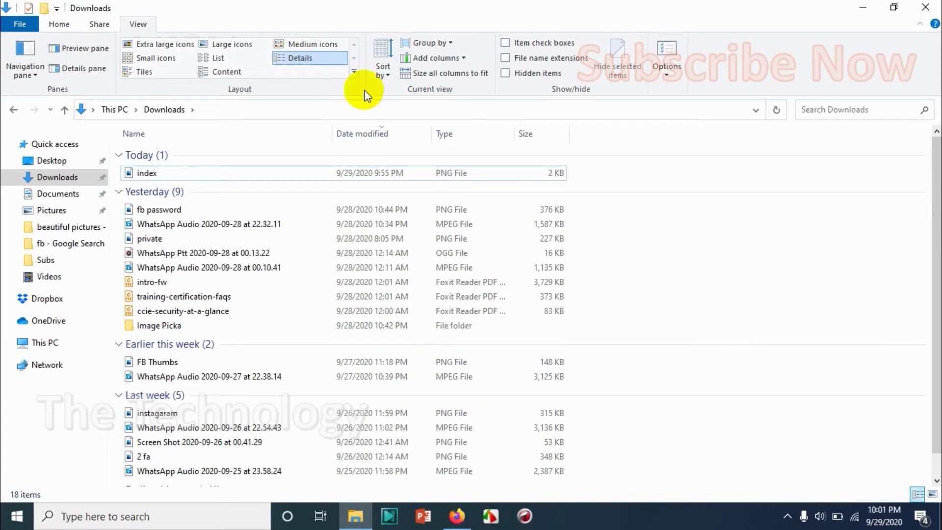
left_click(391, 76)
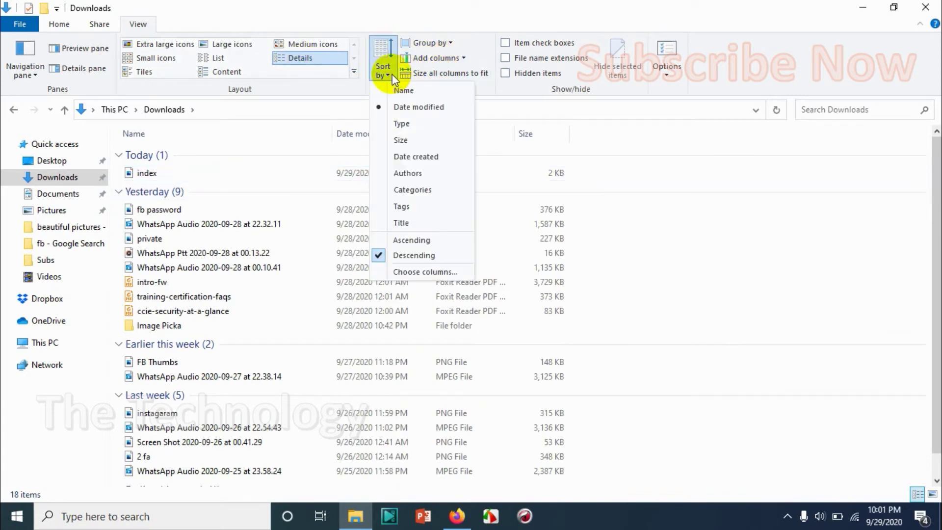
left_click(404, 91)
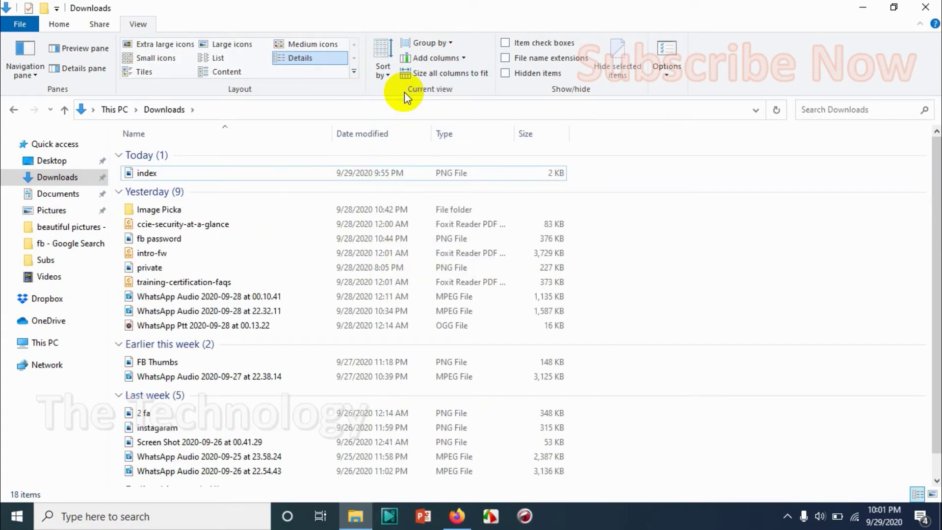
left_click(381, 72)
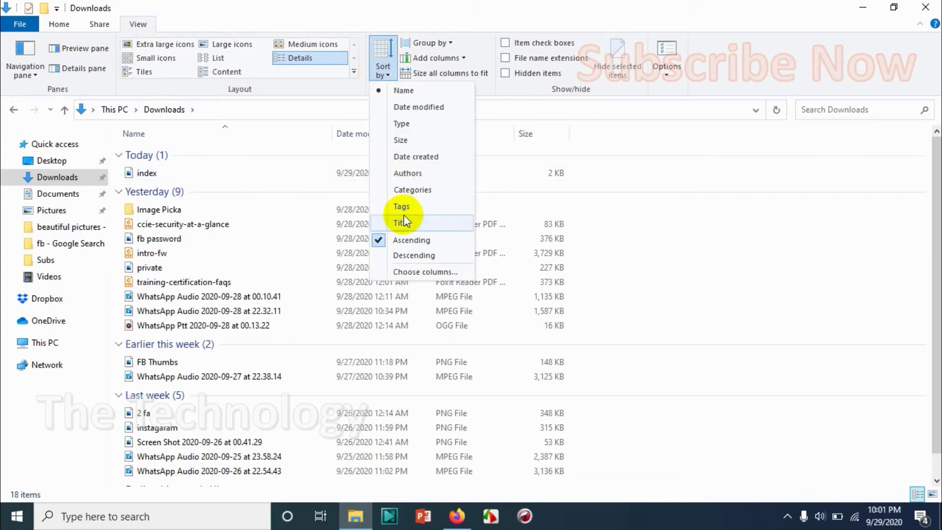
left_click(412, 256)
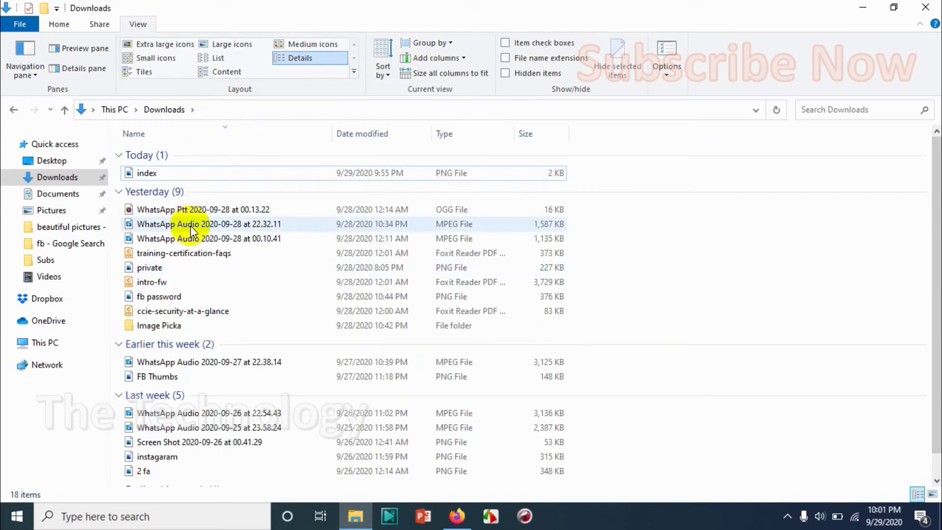
- Remove grouping to show one flat list sorted by Name ascending
left_click(433, 44)
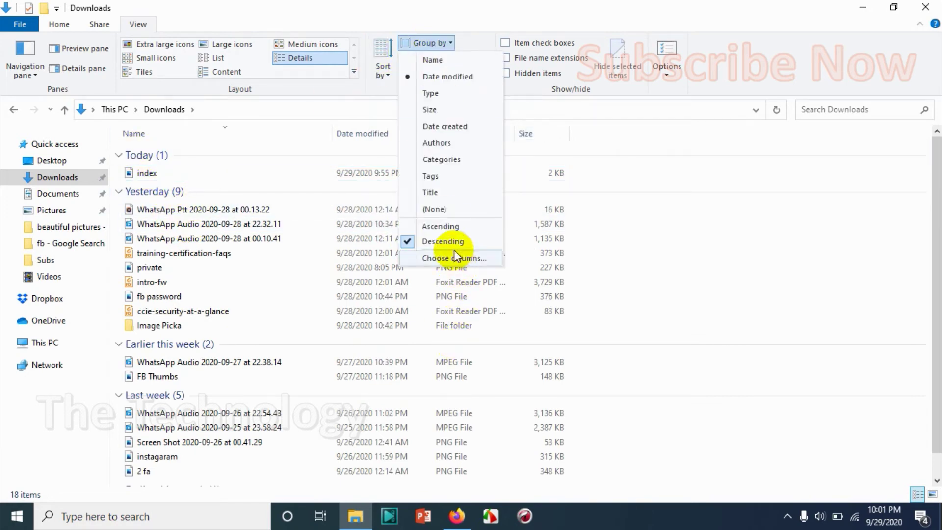
left_click(445, 209)
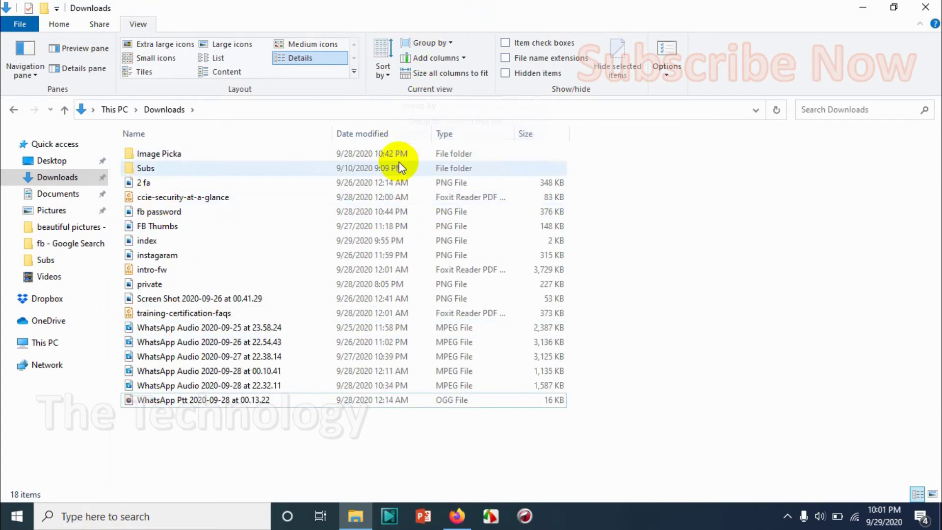
left_click(383, 74)
left_click(396, 93)
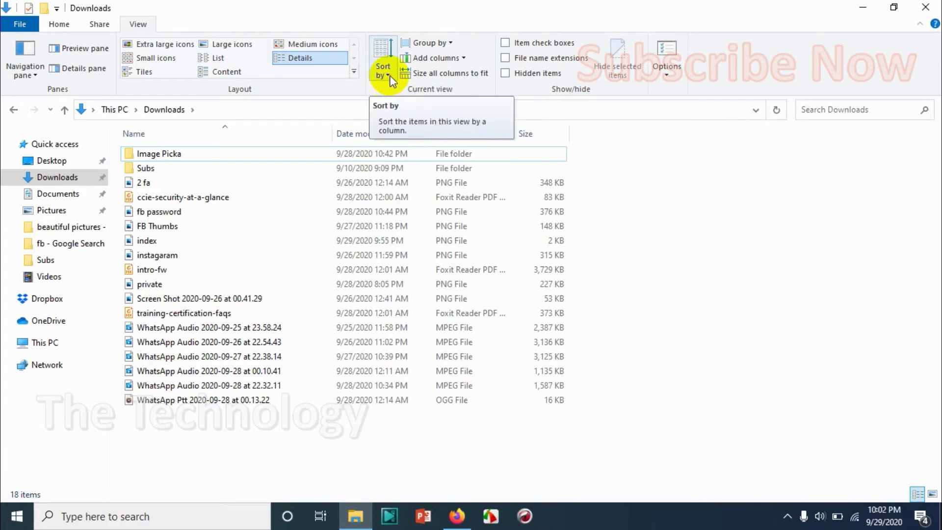
- Sort by Date created, newest first, then switch the sort back to Name
left_click(389, 78)
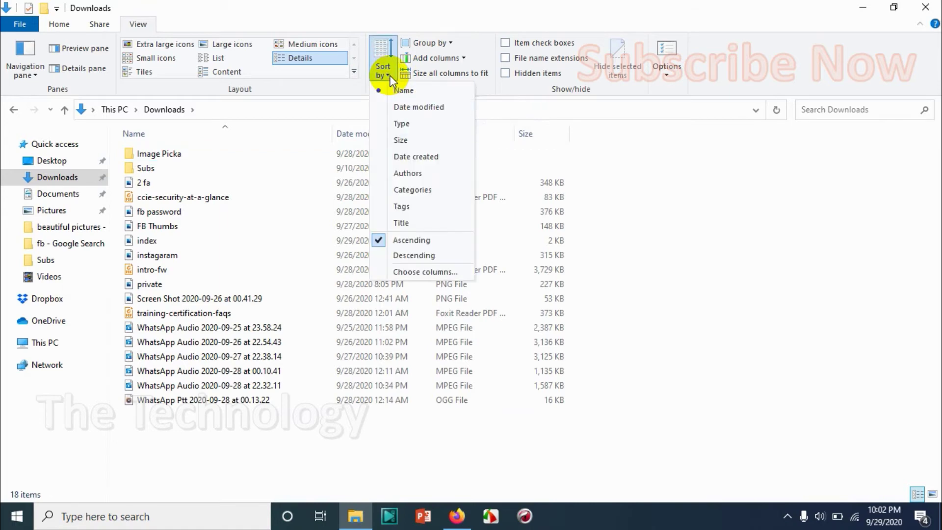
left_click(410, 156)
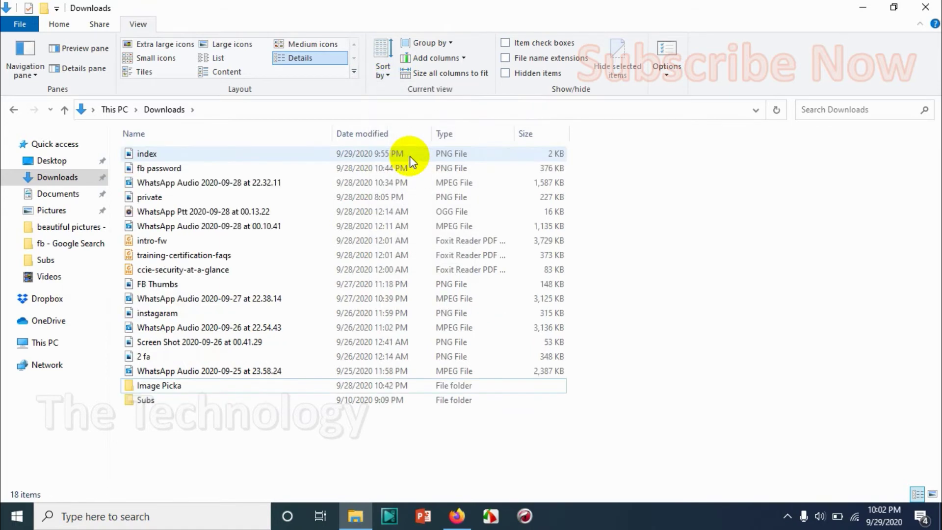
left_click(388, 69)
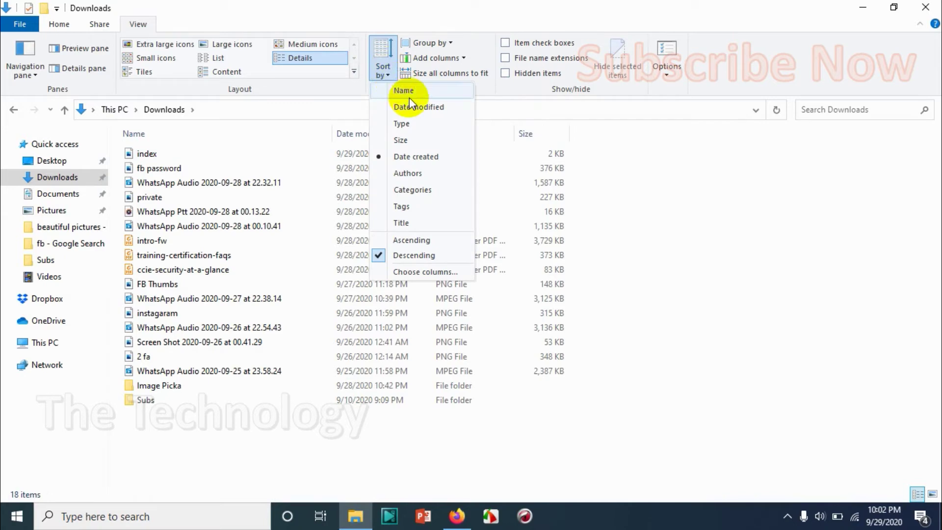
left_click(409, 91)
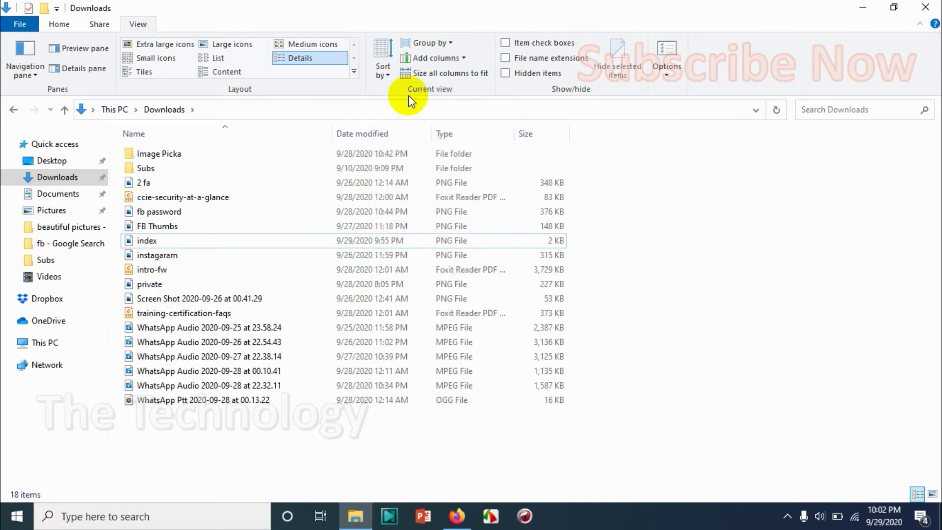
left_click(443, 48)
- Group by Date modified, sort the groups by Name, and size all columns to fit
left_click(450, 72)
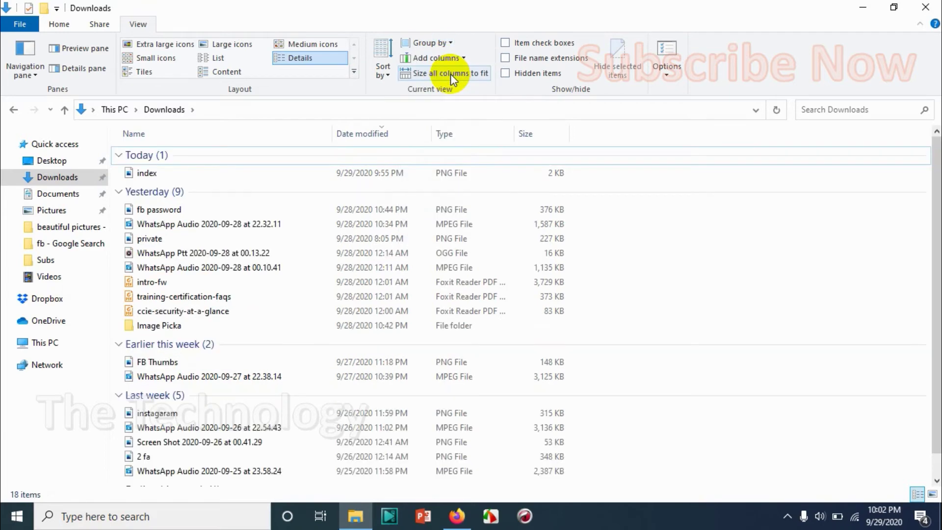
left_click(388, 73)
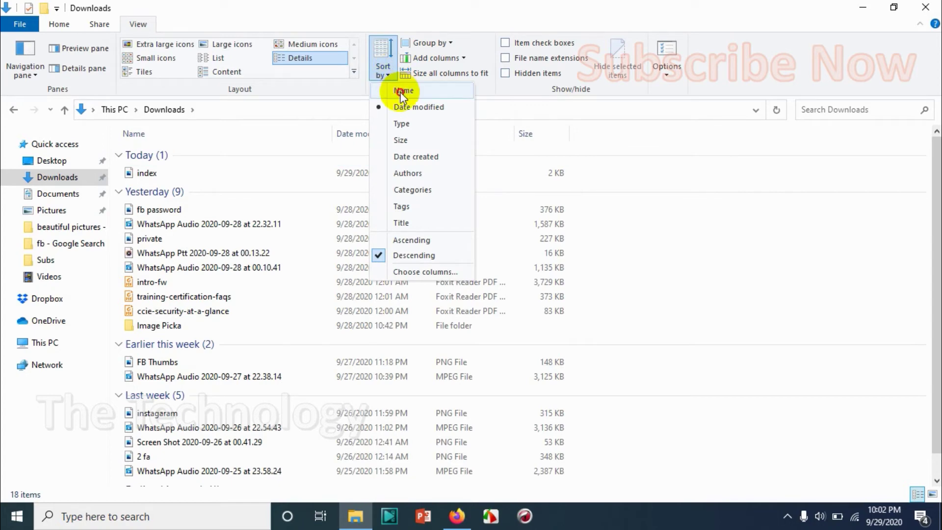
left_click(403, 93)
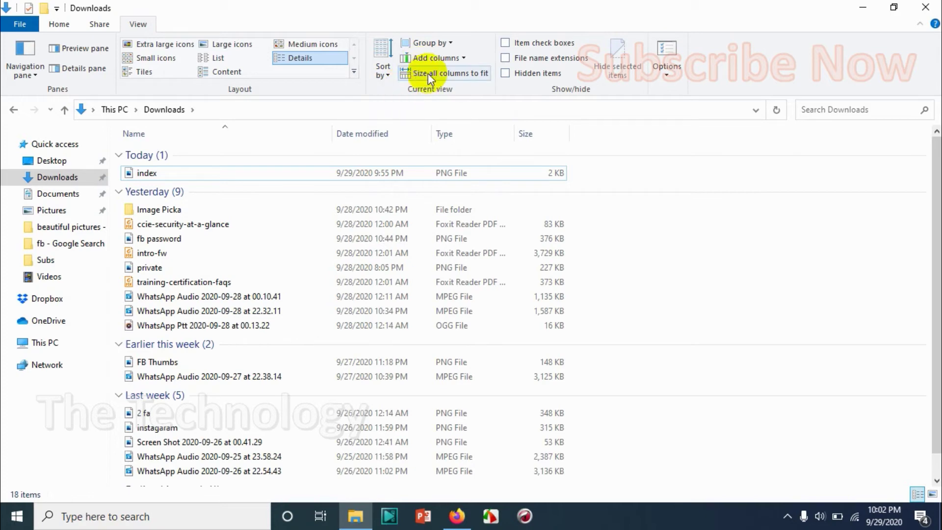
left_click(482, 77)
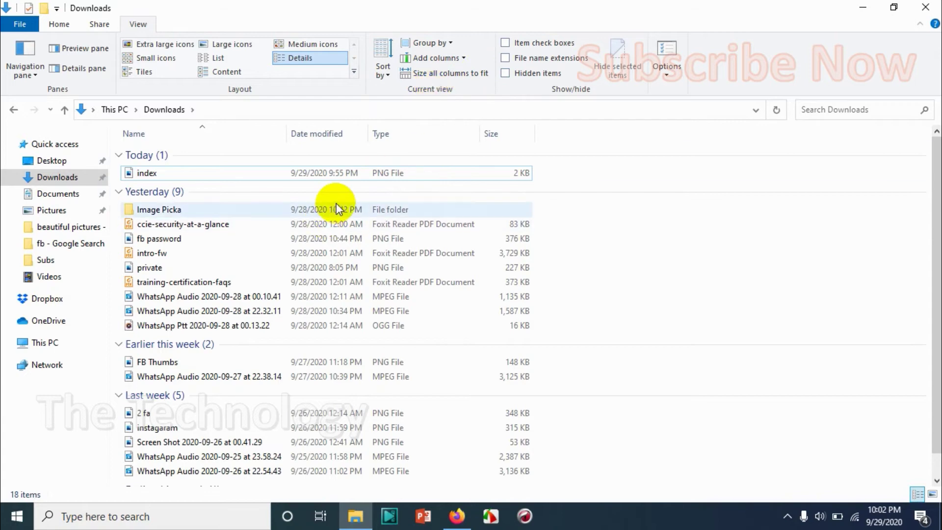
left_click(383, 74)
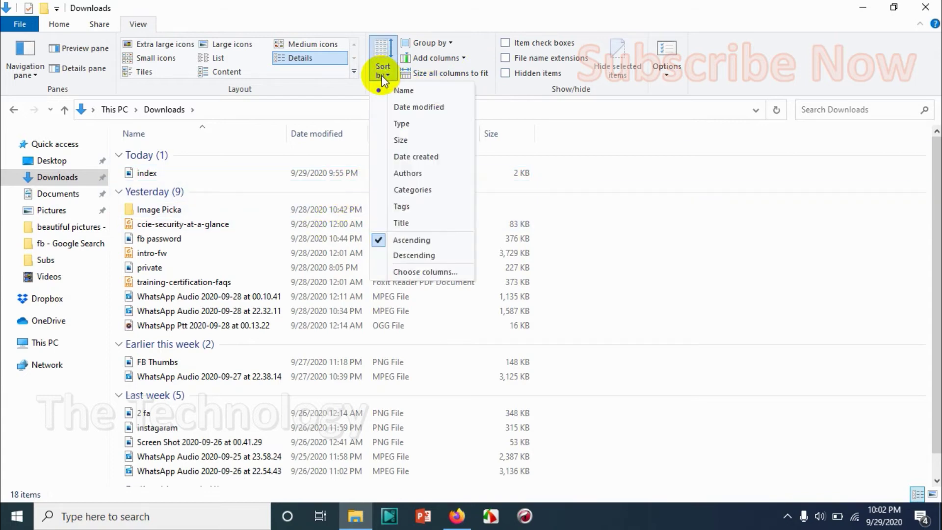
left_click(382, 76)
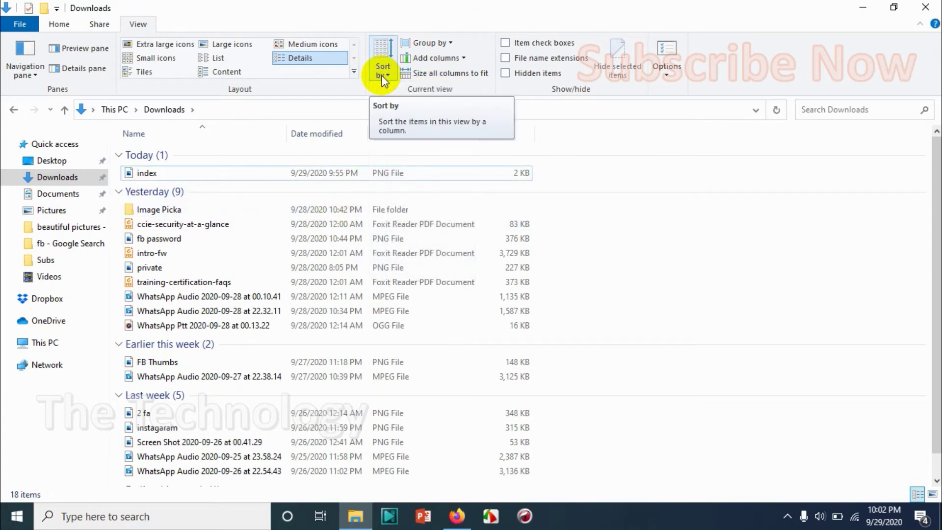
left_click(382, 76)
left_click(443, 270)
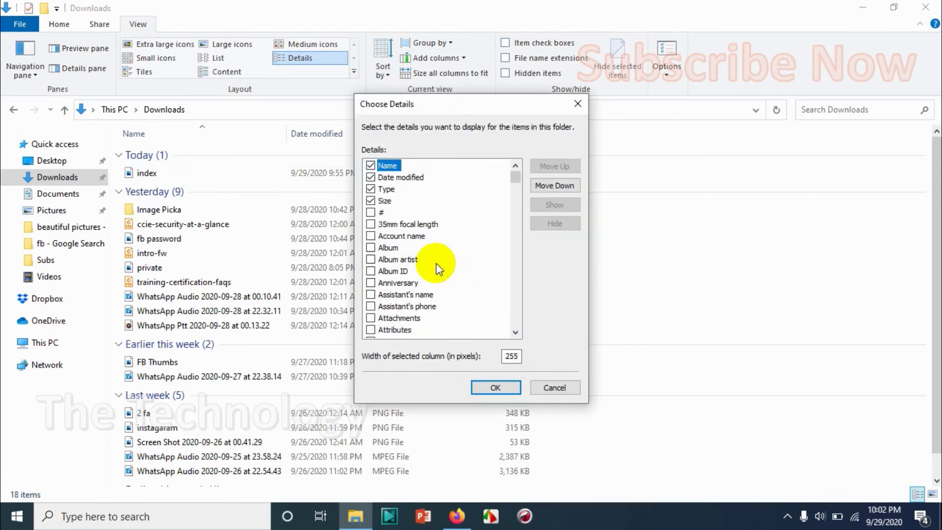
scroll(437, 265, "down", 15)
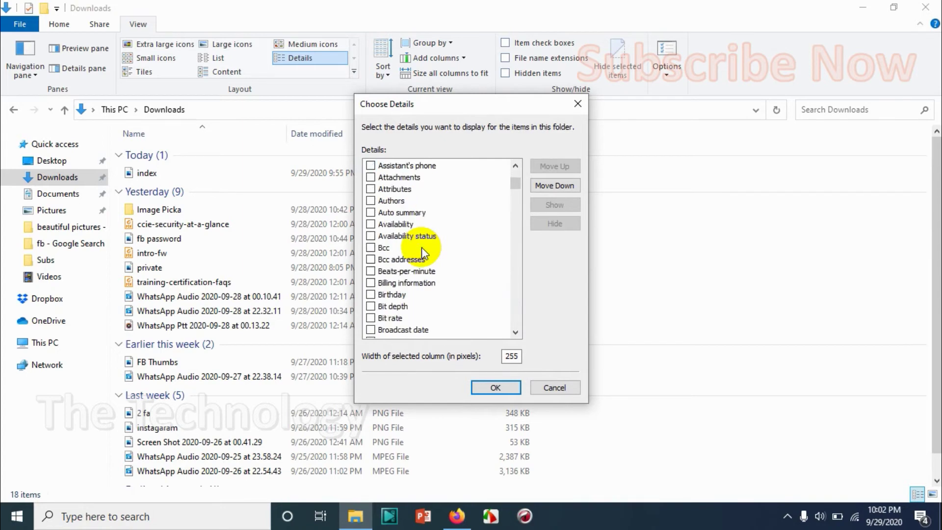
scroll(422, 246, "down", 3)
scroll(421, 245, "up", 20)
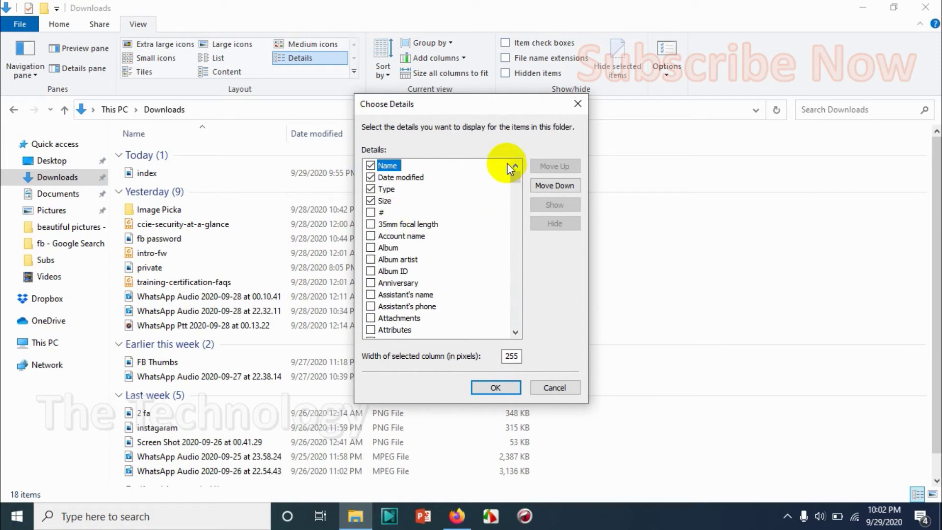
left_click(576, 105)
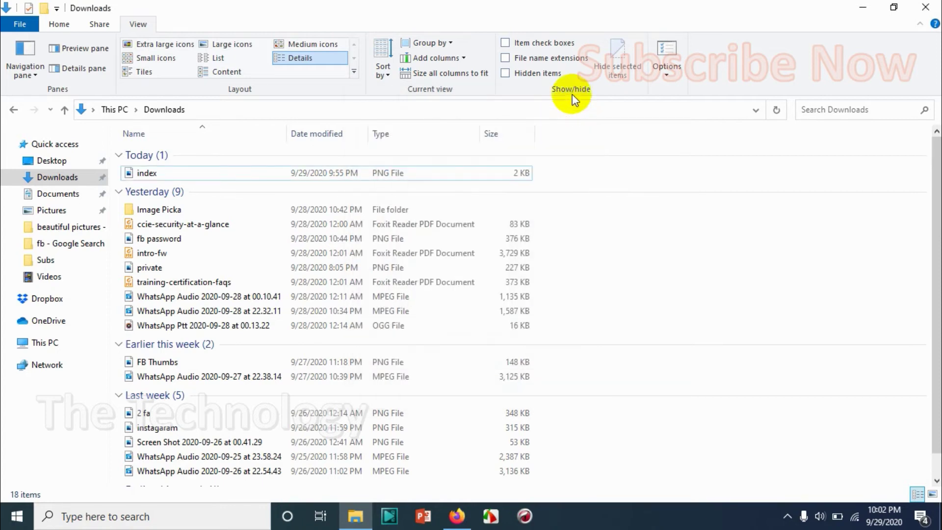
- Turn on item check boxes, tick index and Image Picka, select and clear all, then hide them
left_click(559, 44)
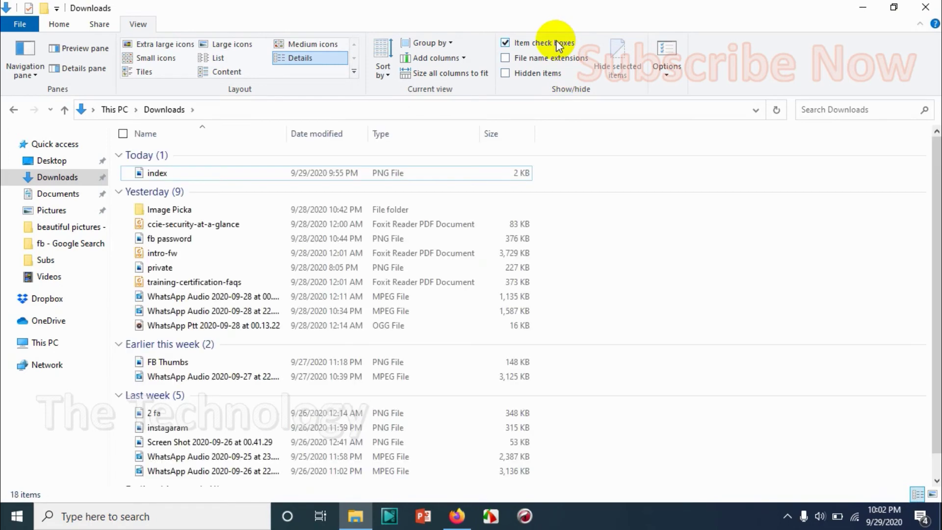
left_click(129, 173)
left_click(128, 209)
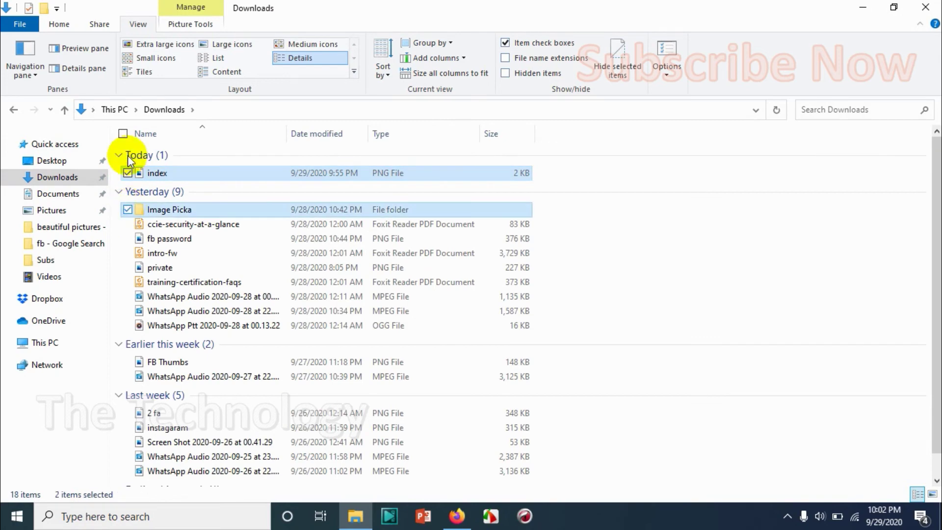
left_click(123, 134)
left_click(123, 134)
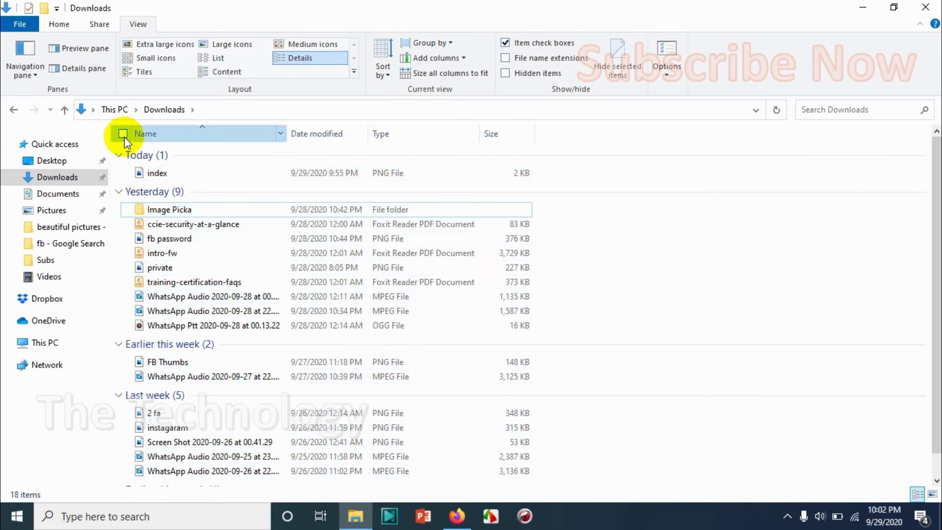
left_click(544, 42)
- Show file name extensions, widen the Name column to fit, then hide extensions again
left_click(558, 60)
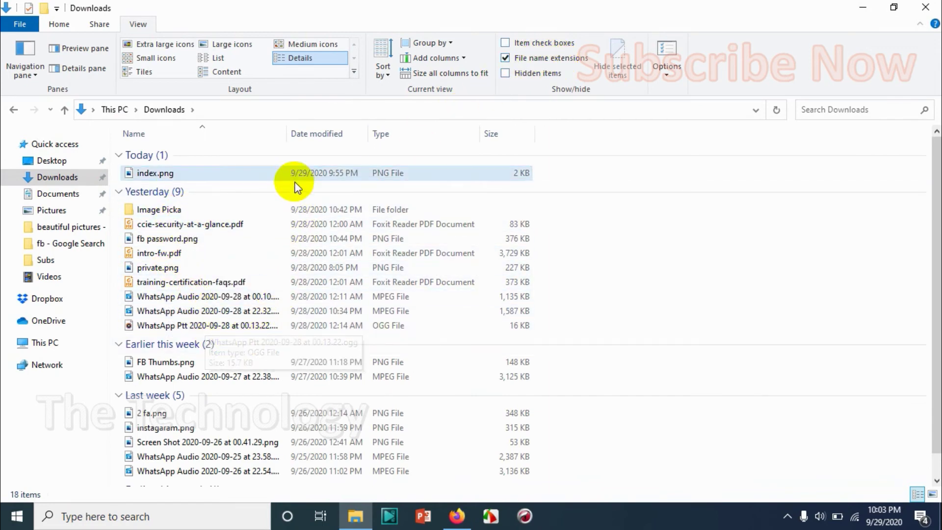
double_click(287, 133)
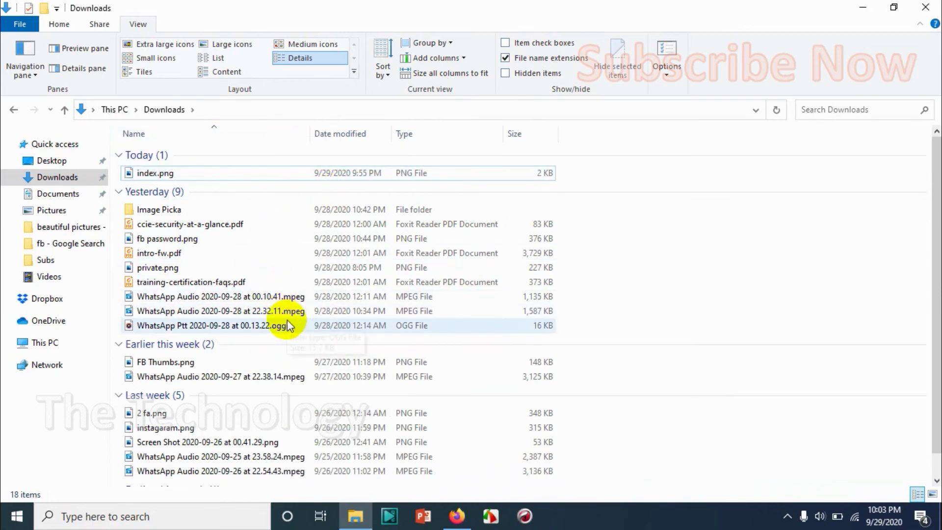
left_click(514, 57)
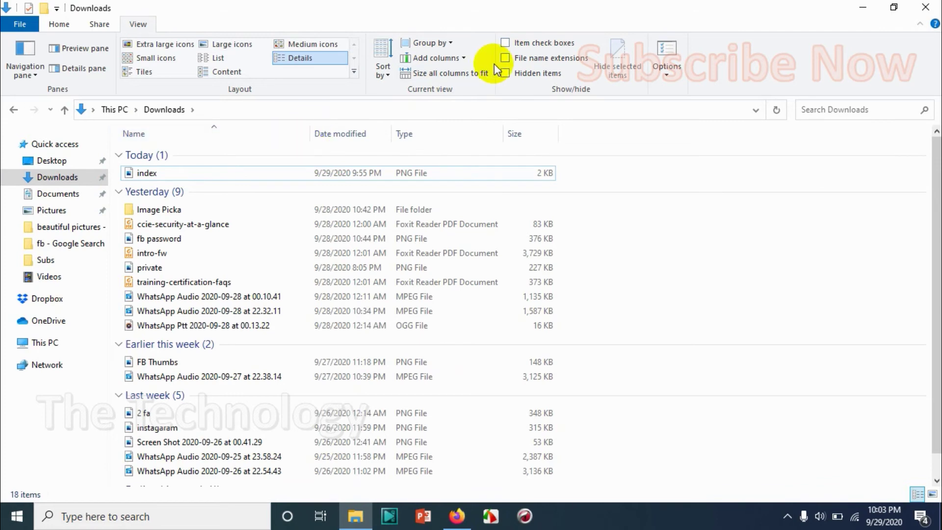
left_click(475, 74)
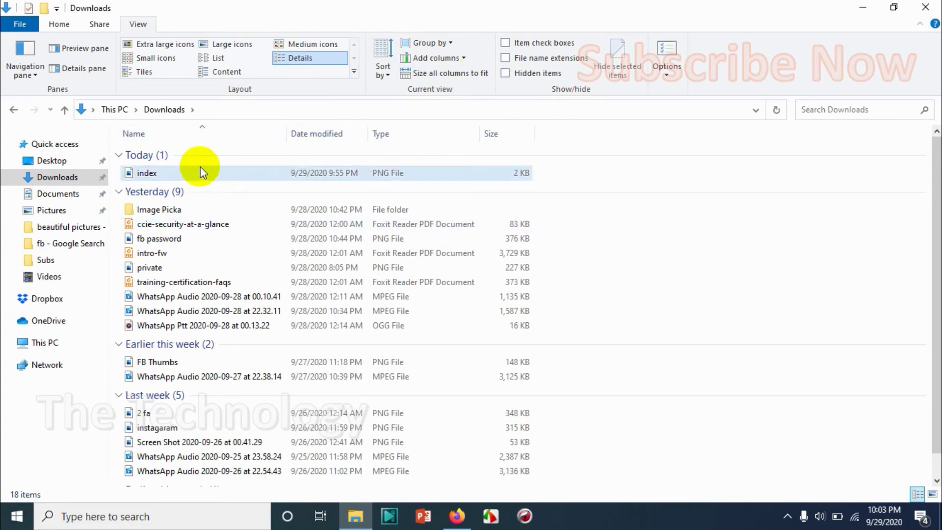
left_click(282, 132)
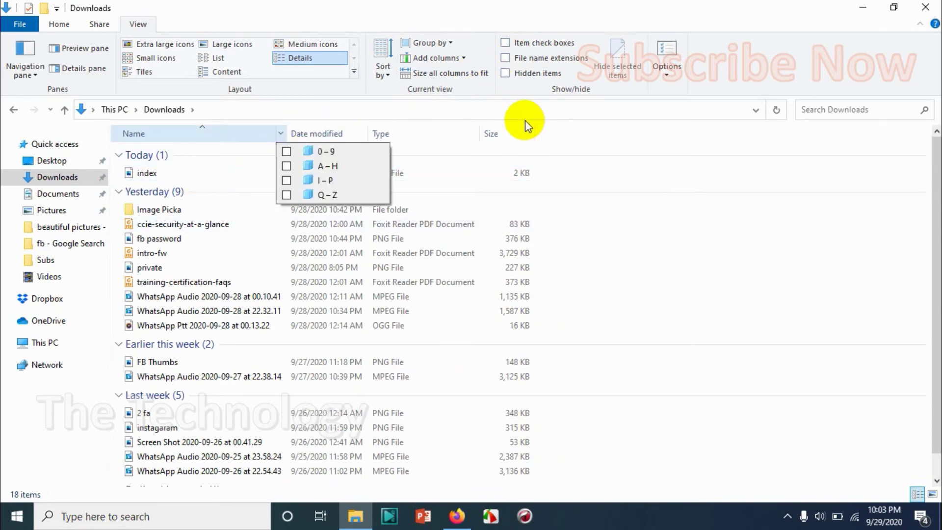
left_click(746, 64)
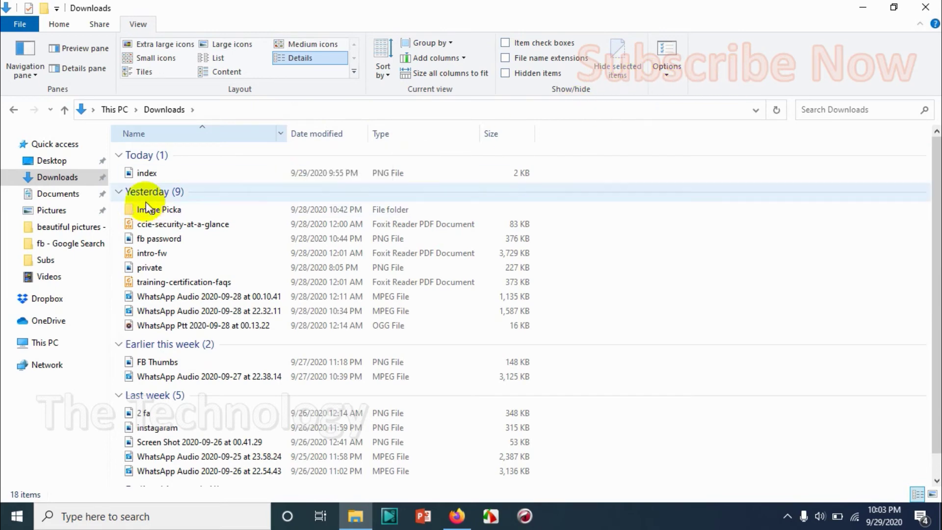
left_click(206, 174)
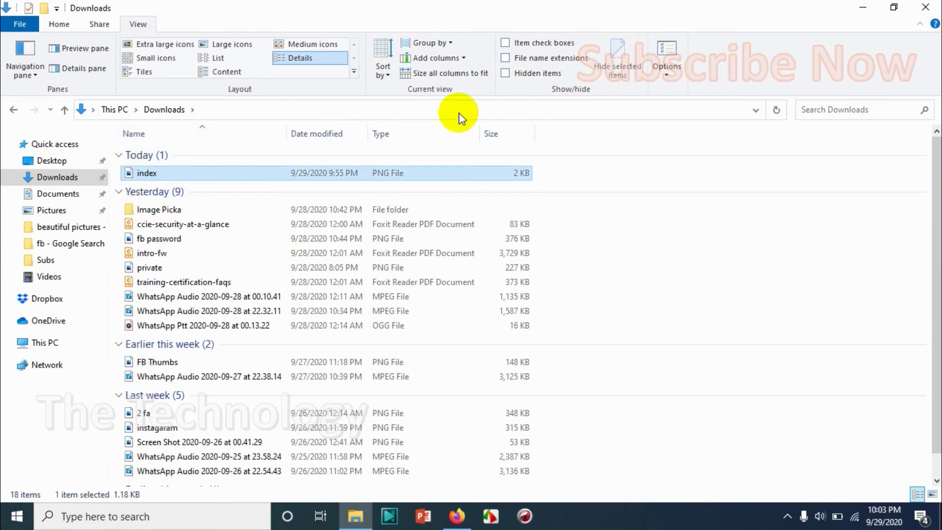
left_click(609, 69)
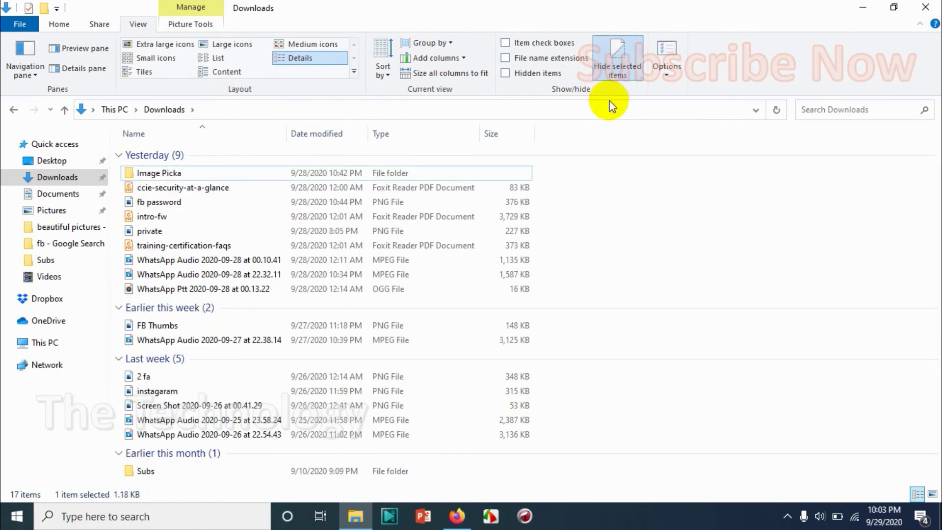
key("ctrl+z")
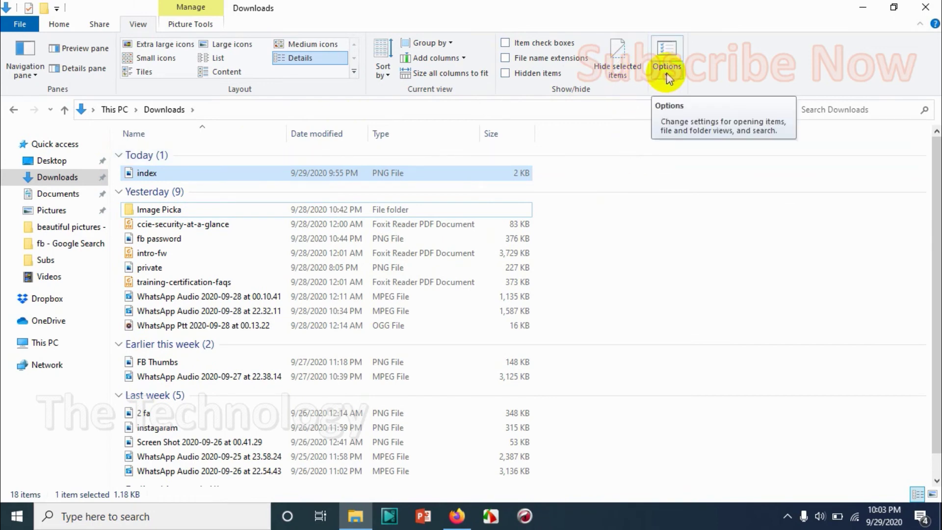
left_click(536, 73)
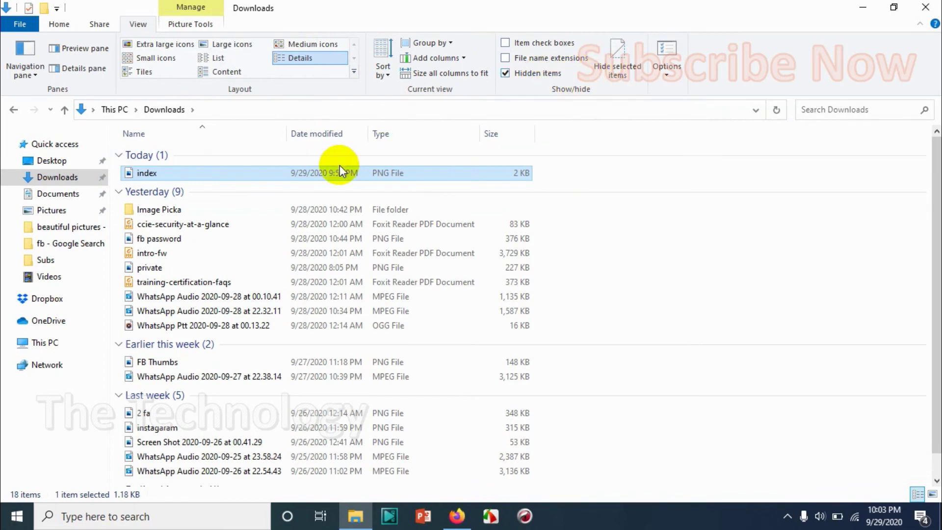
left_click(619, 68)
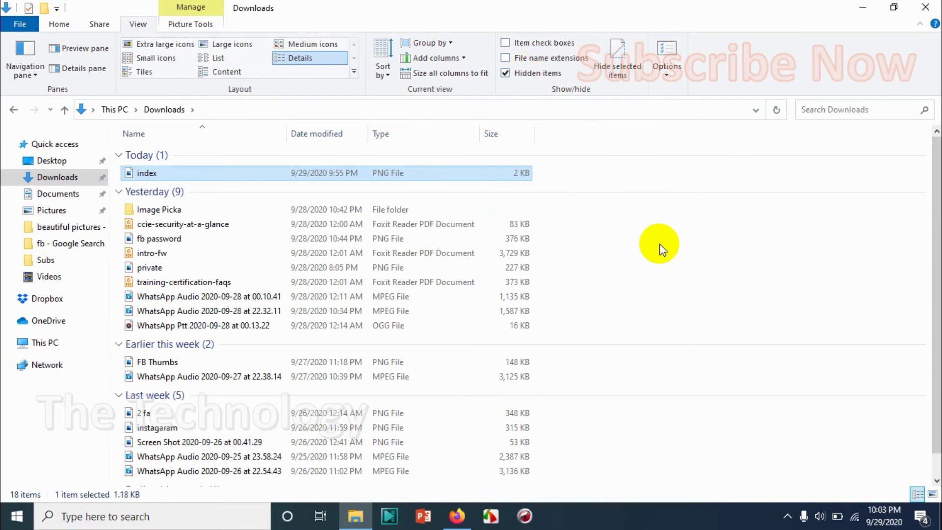
left_click(549, 71)
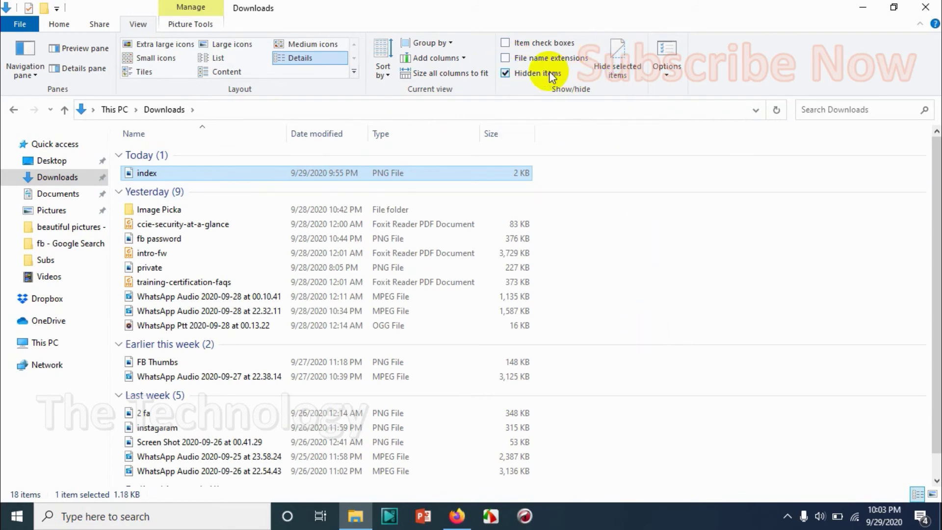
- Glance at Folder Options, then show the index PNG in the Preview pane, then the Details pane
left_click(667, 75)
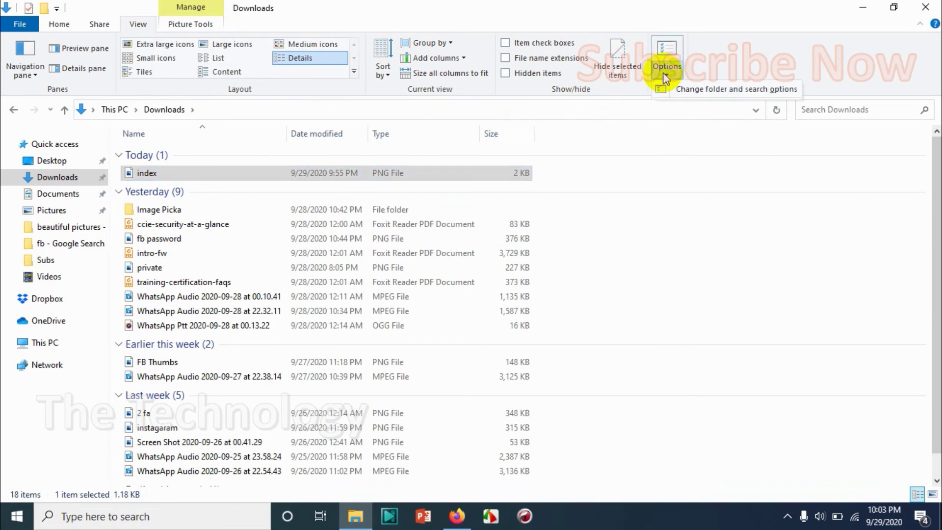
left_click(689, 89)
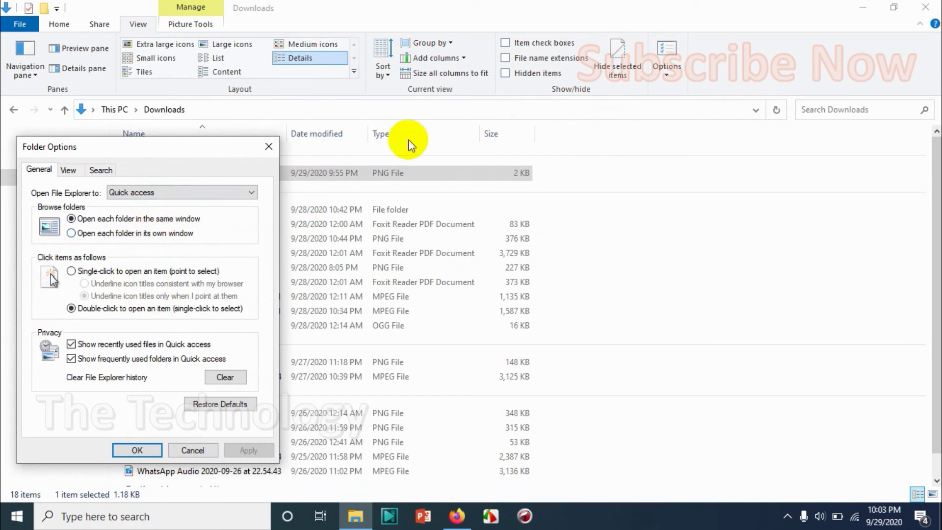
left_click(274, 149)
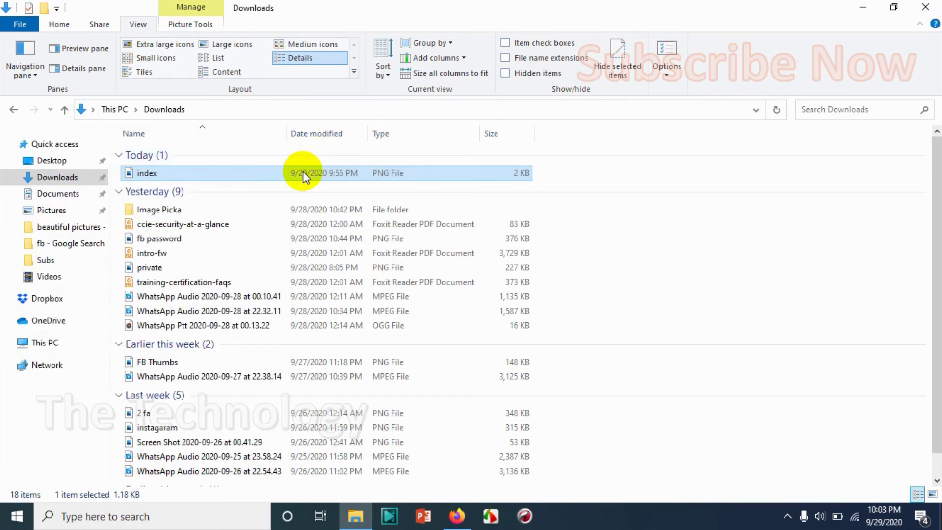
left_click(77, 48)
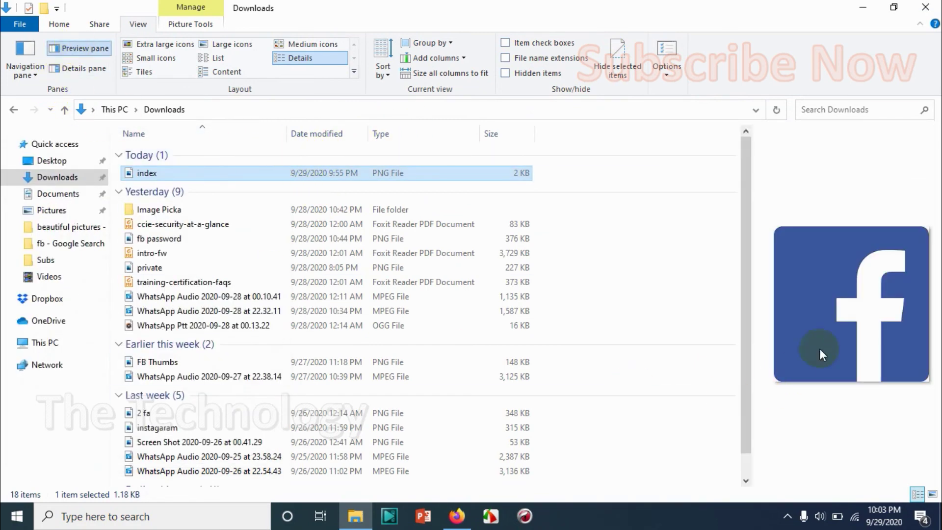
left_click(81, 68)
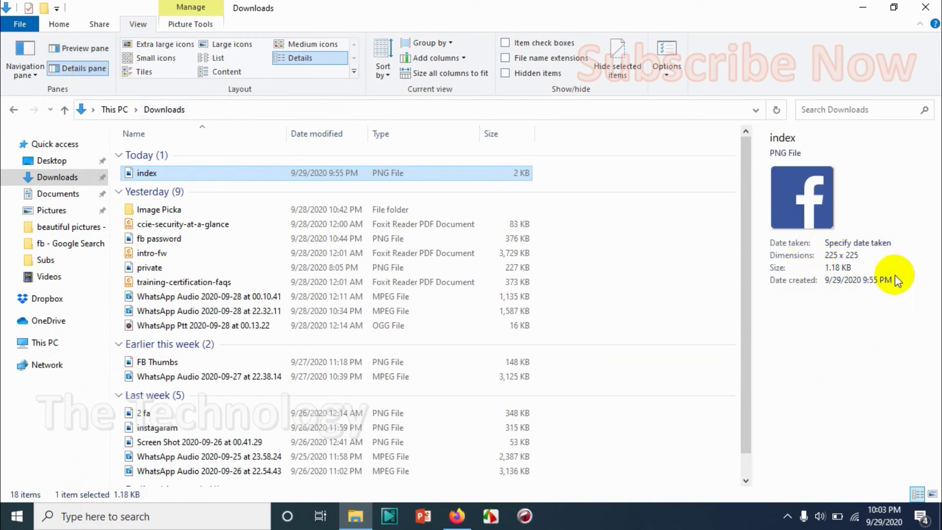
- Turn on Expand to open folder and Show all folders, selecting Image Picka and the ccie PDF
left_click(37, 64)
left_click(31, 63)
left_click(34, 71)
left_click(51, 107)
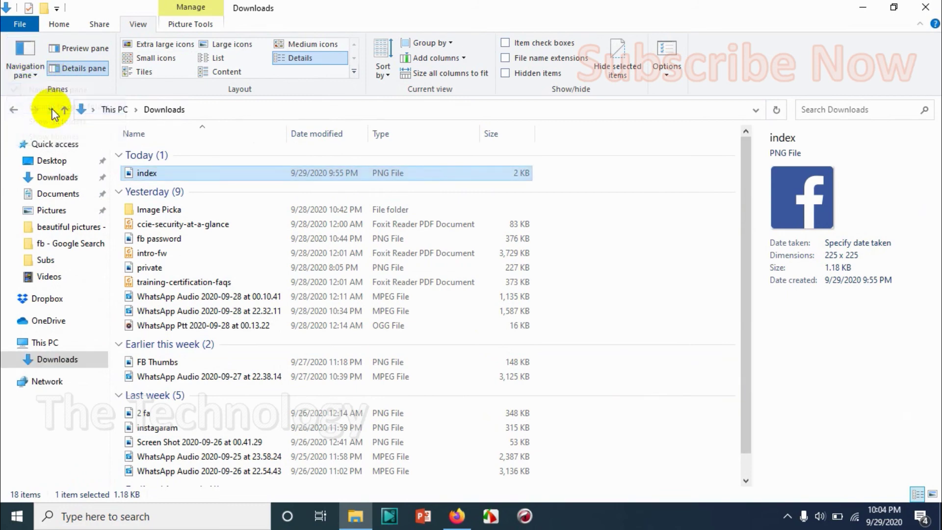
left_click(167, 210)
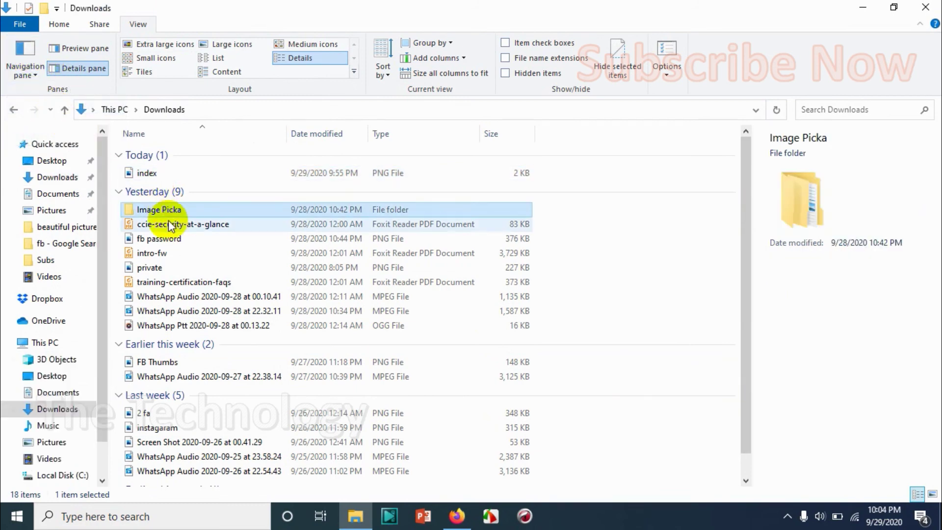
left_click(169, 223)
left_click(38, 74)
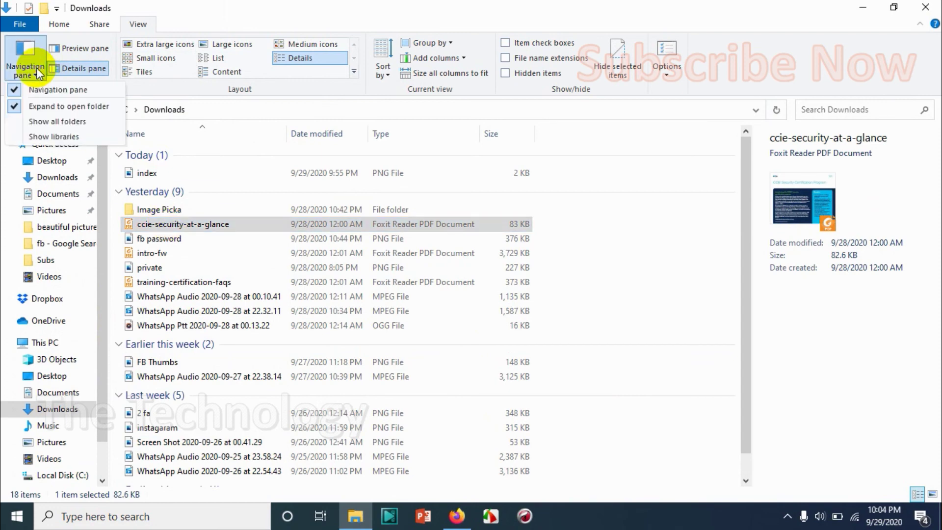
left_click(45, 121)
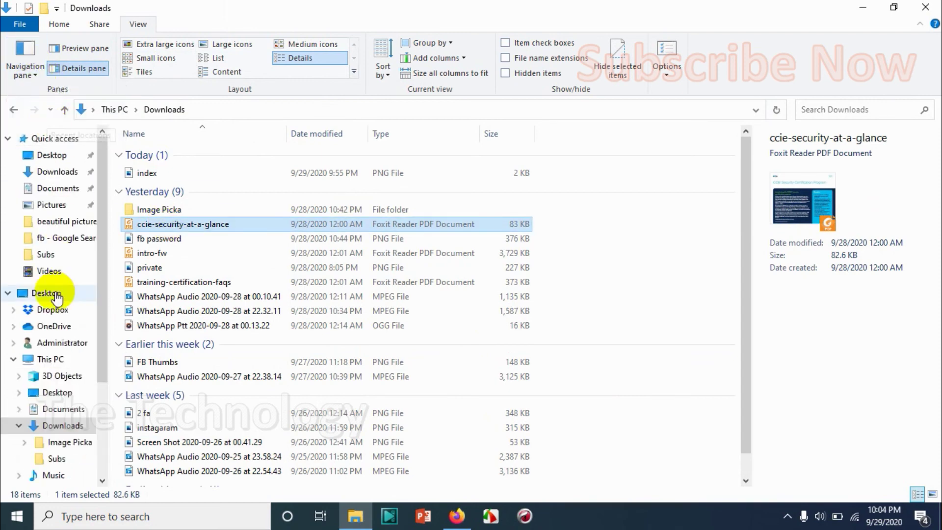
scroll(46, 269, "down", 1)
scroll(54, 236, "up", 1)
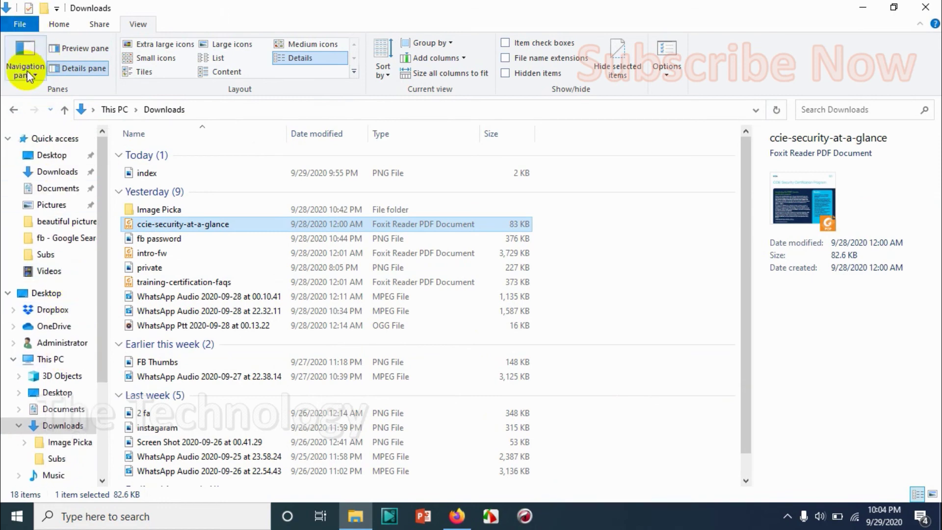
scroll(25, 311, "down", 3)
scroll(38, 378, "up", 3)
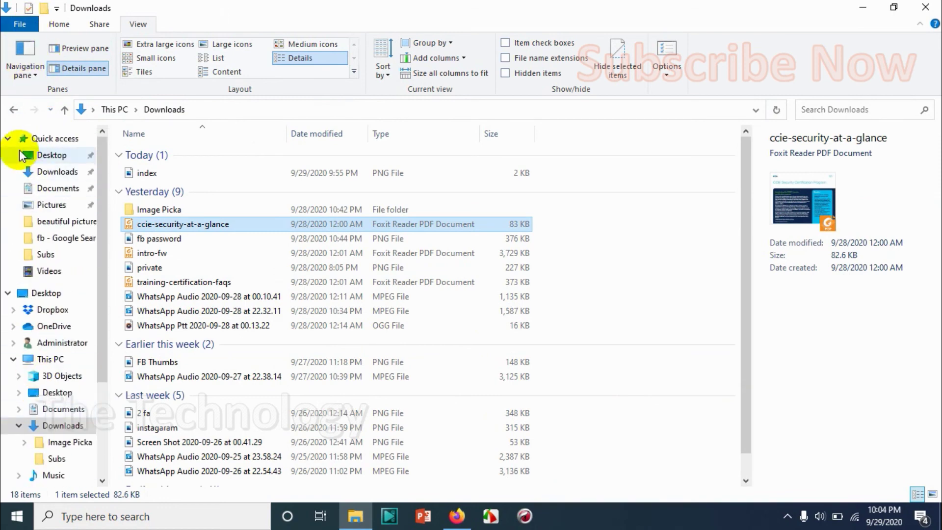
- Turn off both Expand to open folder and Show all folders in the navigation pane
left_click(25, 61)
left_click(53, 107)
left_click(26, 74)
left_click(44, 121)
left_click(27, 51)
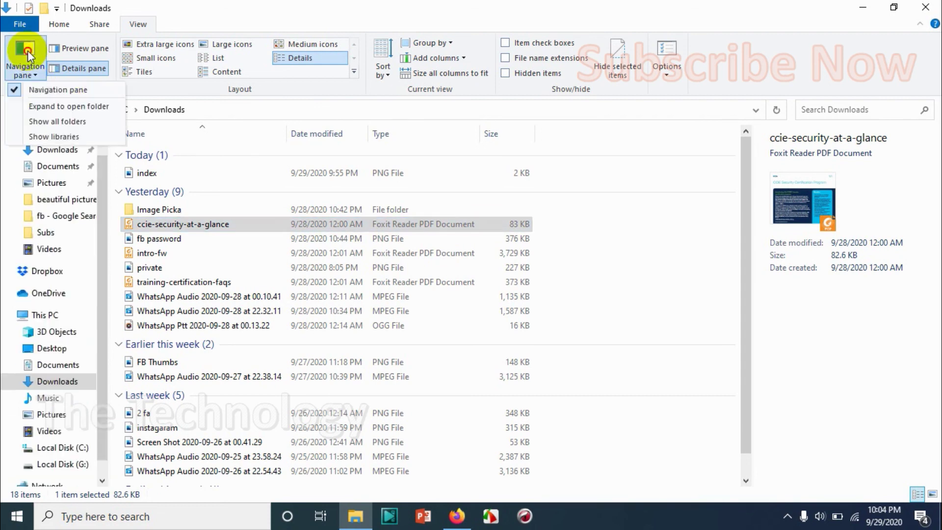
left_click(28, 51)
scroll(58, 176, "up", 1)
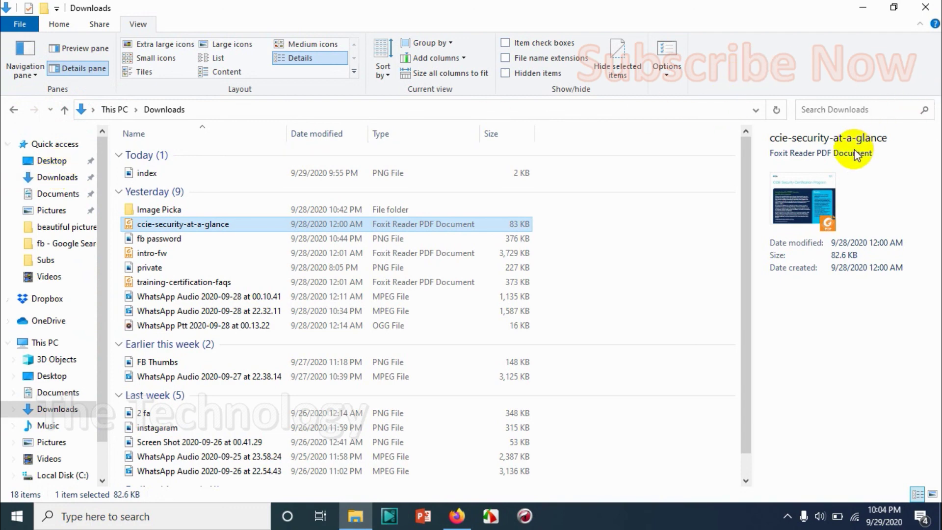
- Briefly preview the ccie-security-at-a-glance PDF in the Preview pane, then turn the Preview pane off
left_click(79, 48)
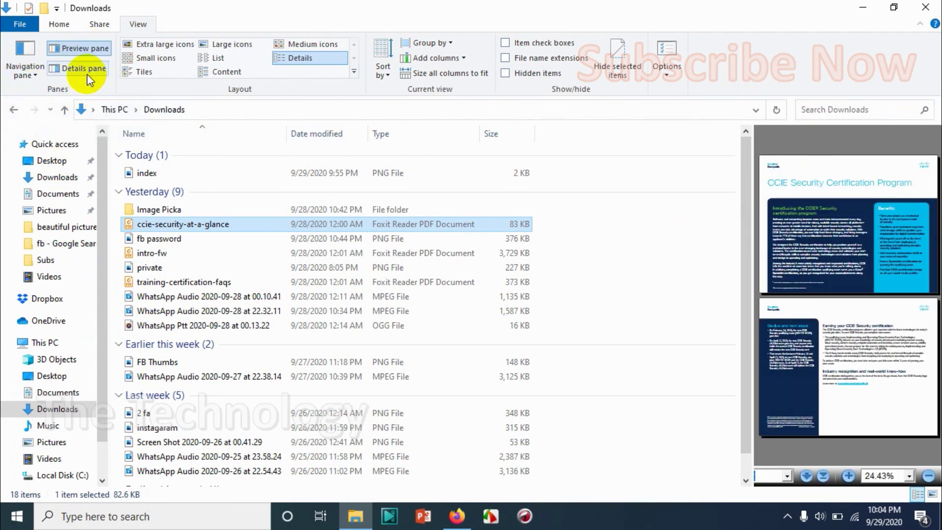
left_click(24, 72)
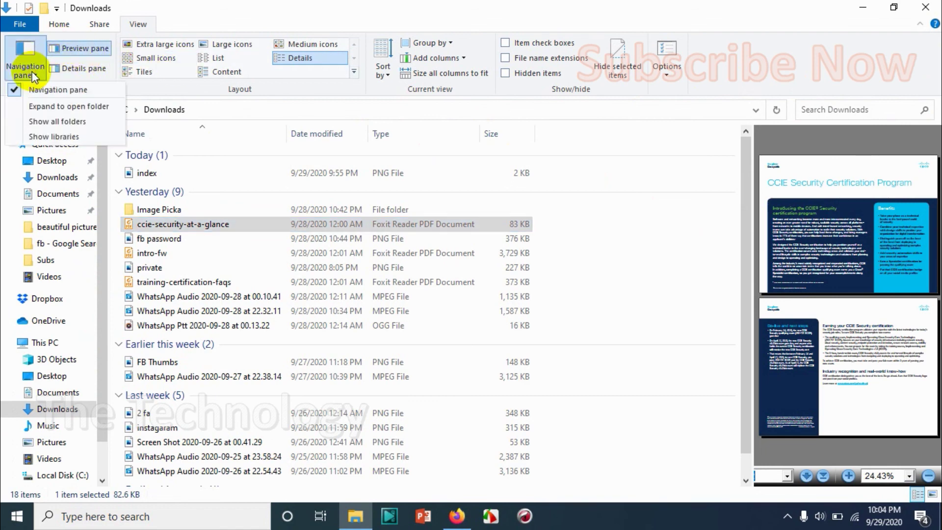
left_click(54, 51)
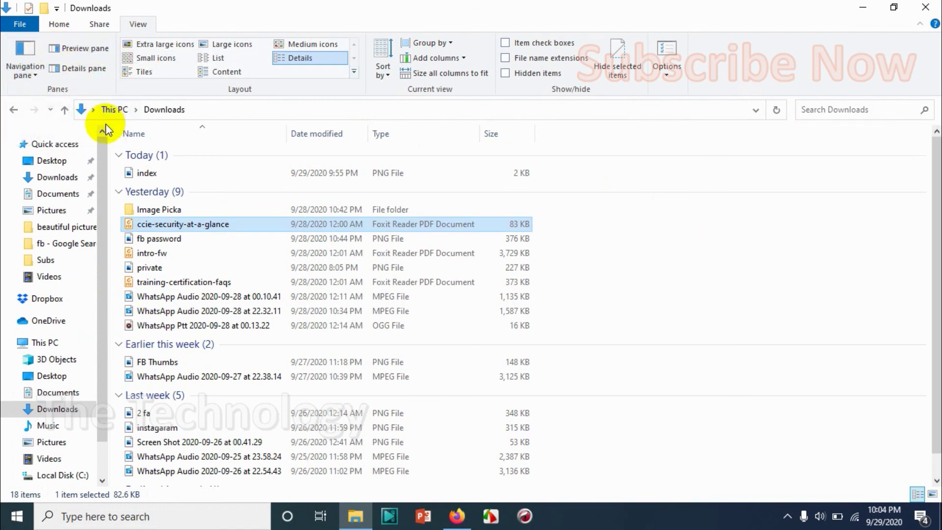